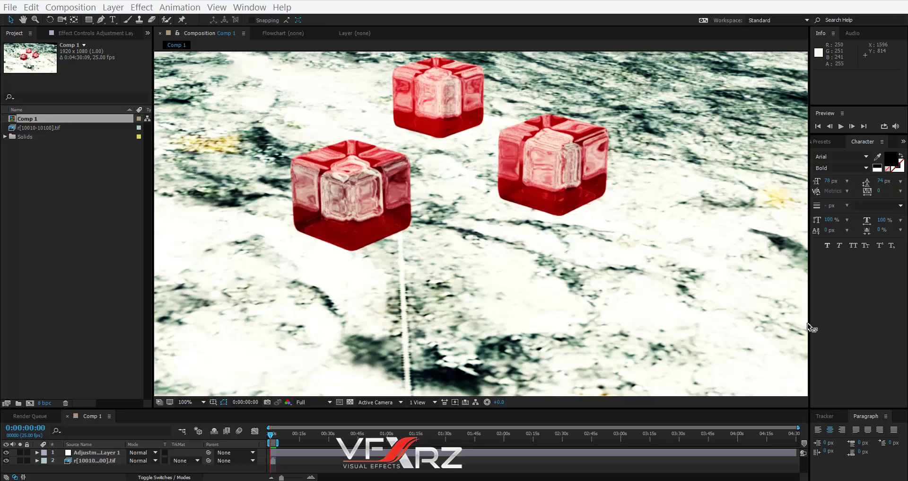
Step: Preview the finished jelly-cube composition from its start, and scrub through the existing particle simulation in RealFlow
key(space)
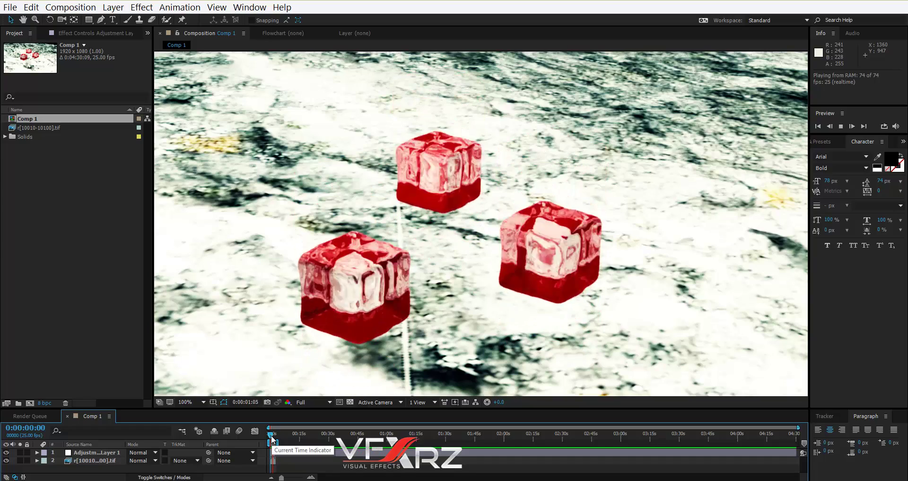
click(273, 439)
drag(273, 440, 271, 440)
key(space)
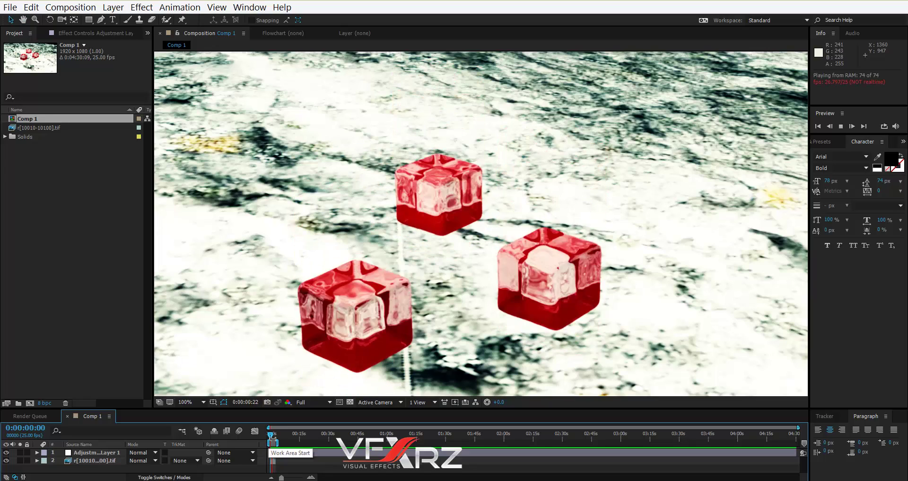
click(272, 440)
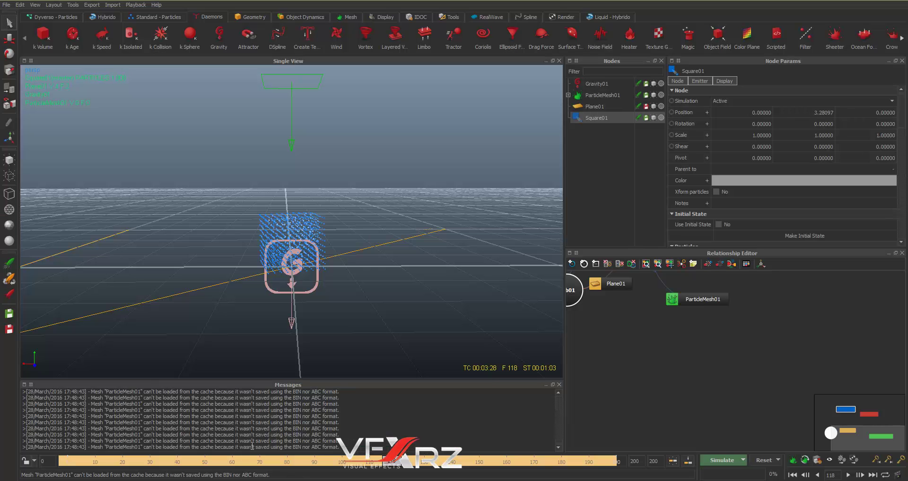
drag(397, 468, 416, 467)
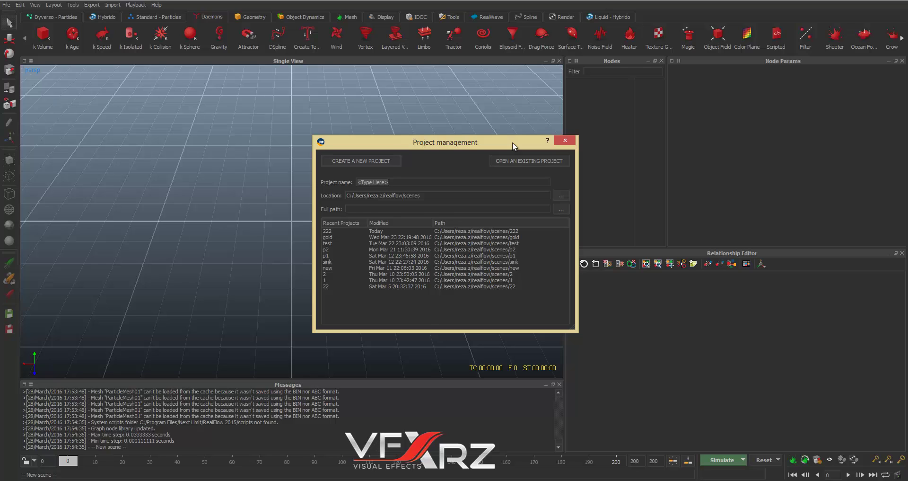
Step: Create a new project named jelly in the default scenes location
text(jelly)
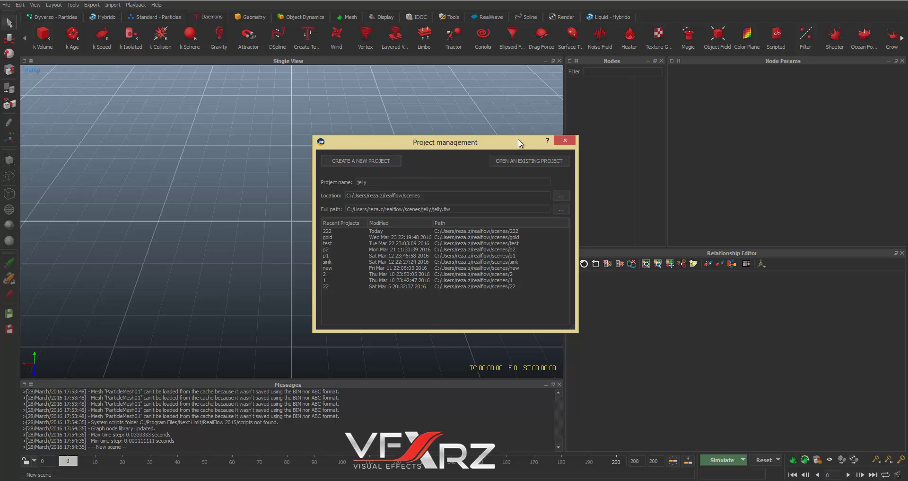
click(357, 162)
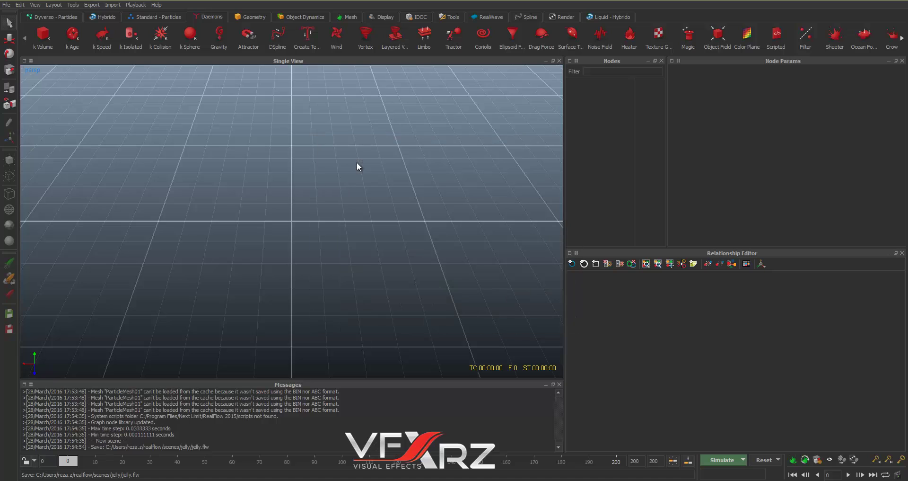
Step: Add a Square particle emitter and raise it above the grid to a Y position of about 2.35
click(177, 16)
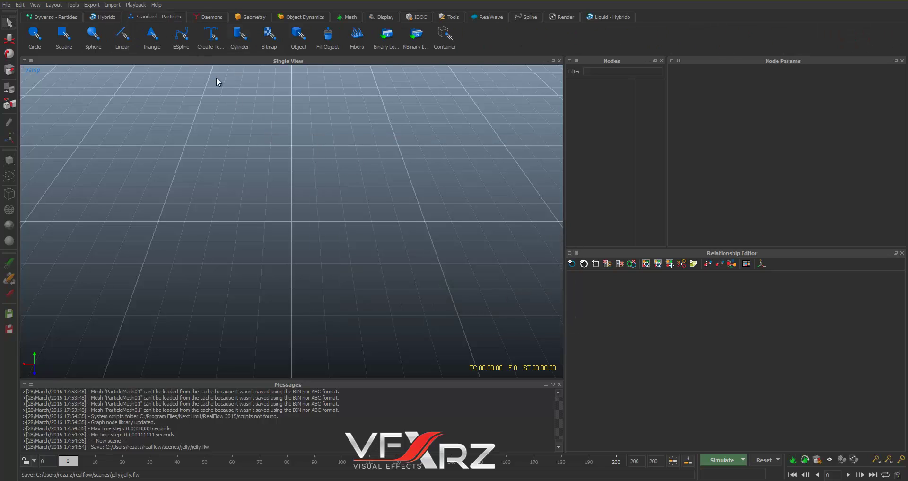
click(58, 41)
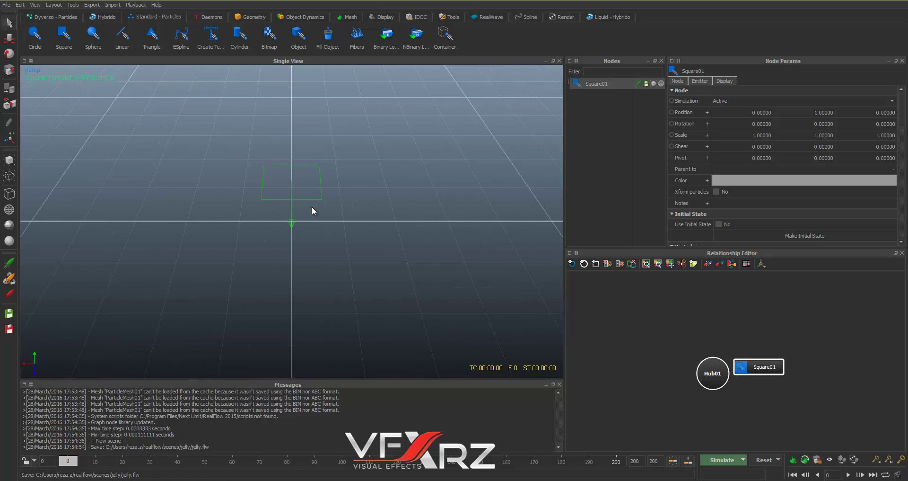
alt+drag(311, 206, 221, 150)
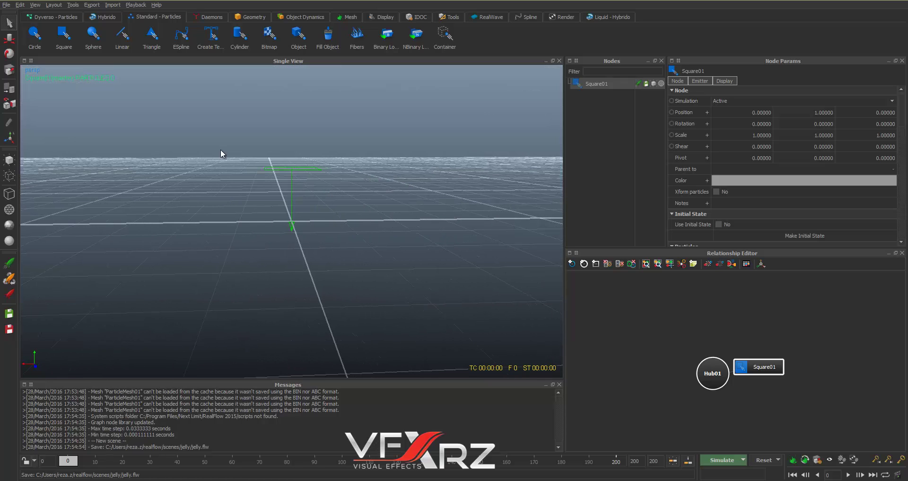
key(w)
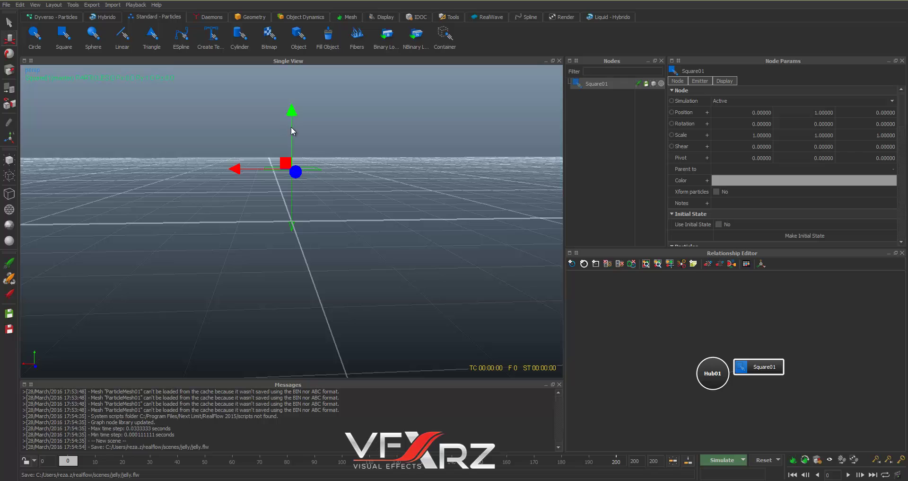
drag(292, 115, 289, 27)
alt+drag(348, 121, 362, 139)
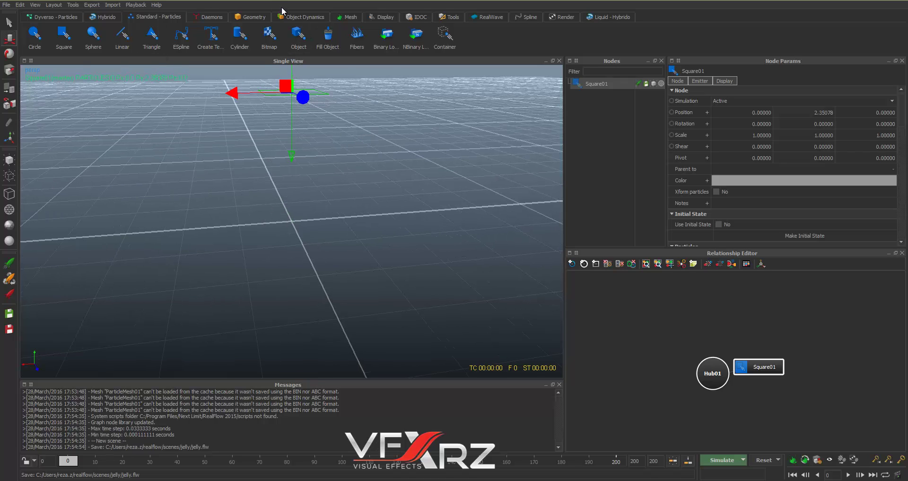
Step: Add a Plane object at the origin as the ground beneath the square emitter
click(242, 19)
click(334, 34)
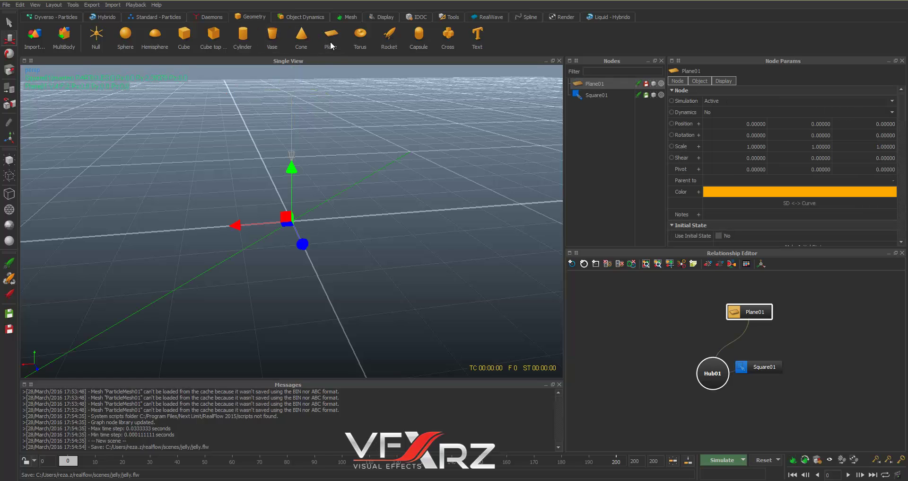
alt+drag(343, 214, 356, 191)
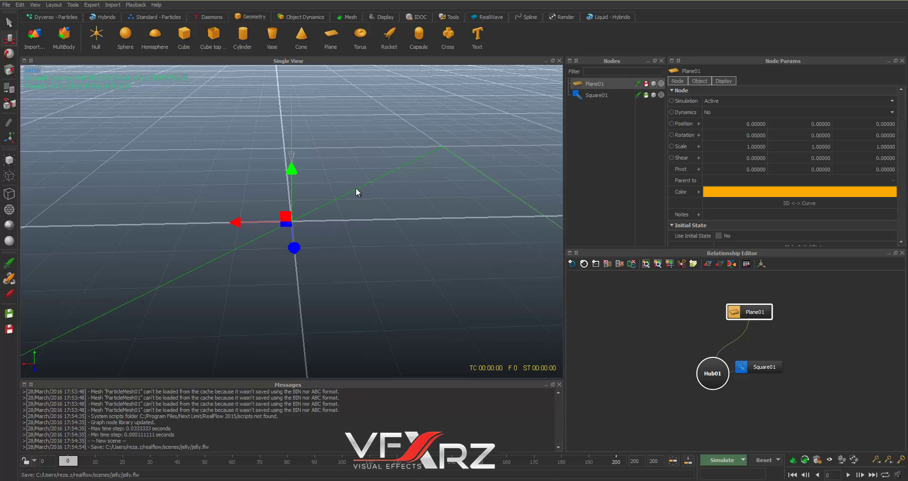
Step: Set the square emitter's volume to 1 and its speed to 0
click(599, 96)
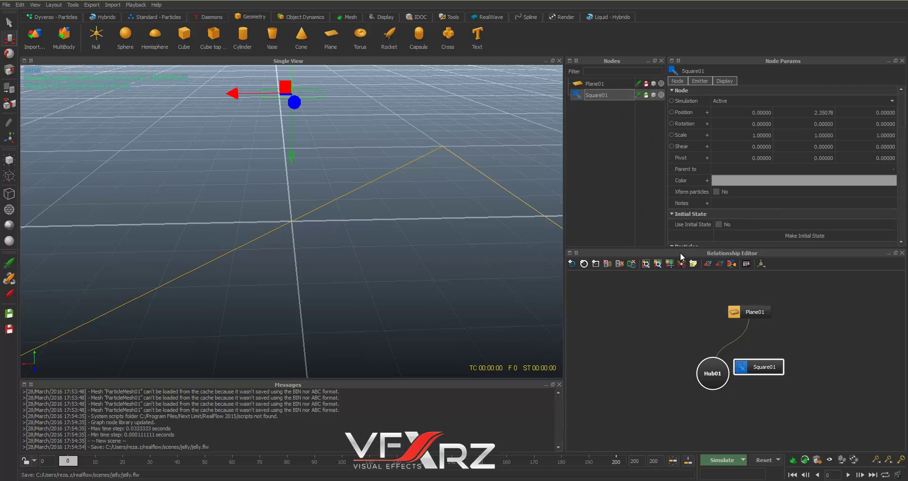
drag(761, 247, 765, 311)
scroll(759, 249, down, 15)
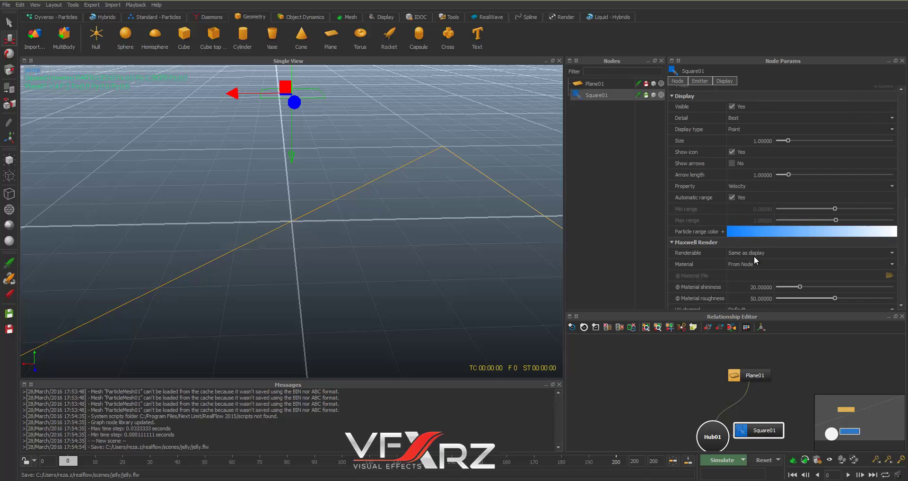
scroll(754, 256, down, 1)
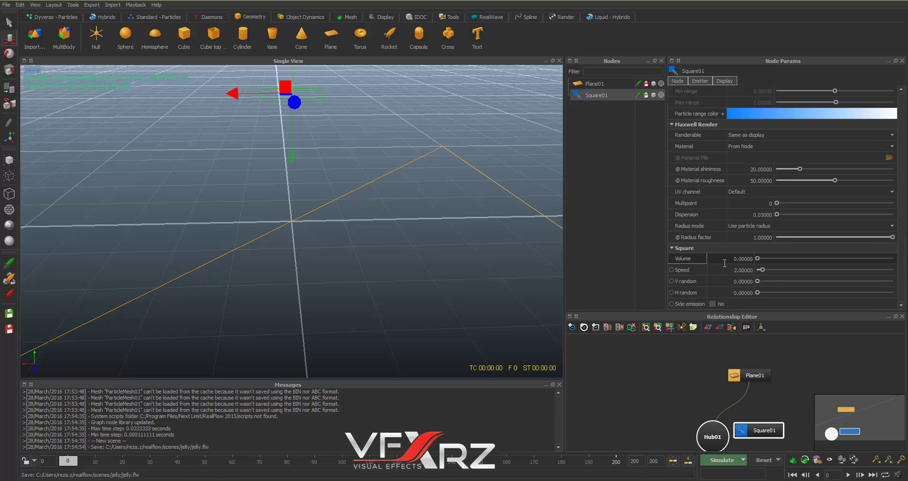
click(723, 262)
text(1)
click(685, 268)
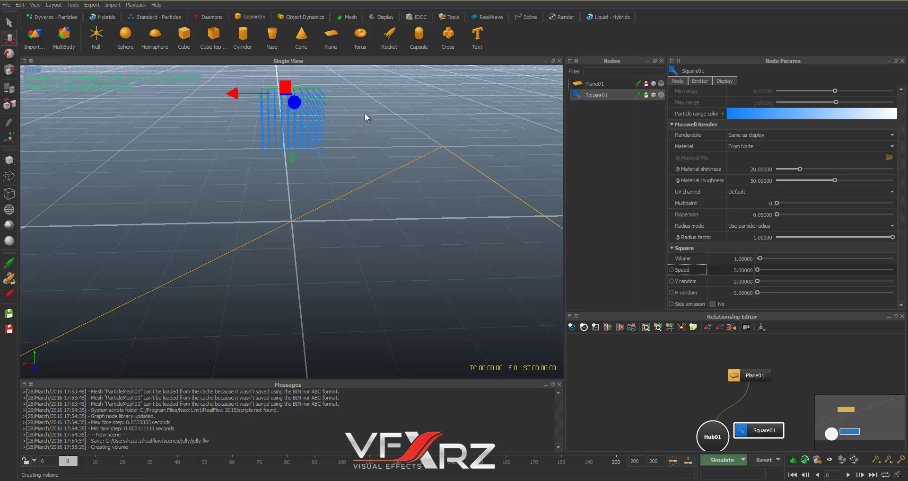
Step: Change the square emitter's particle type to Elastics and run a brief test simulation of a few frames
scroll(700, 247, up, 10)
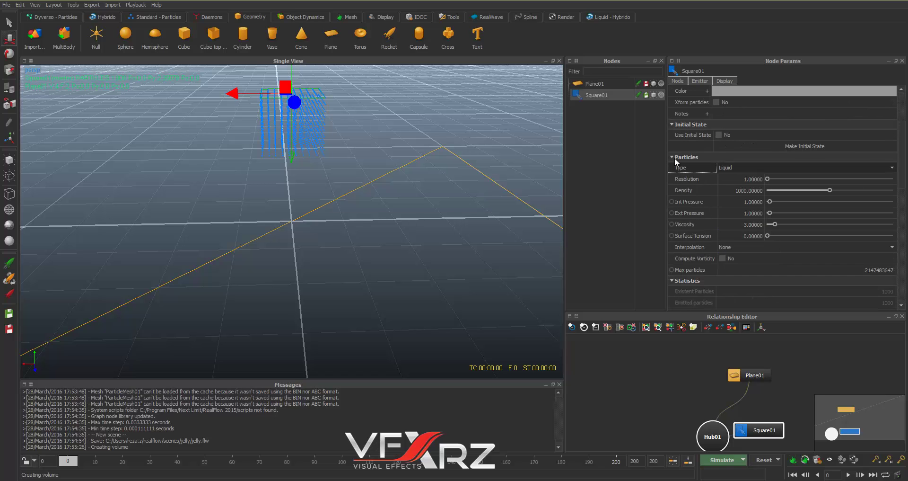
click(728, 168)
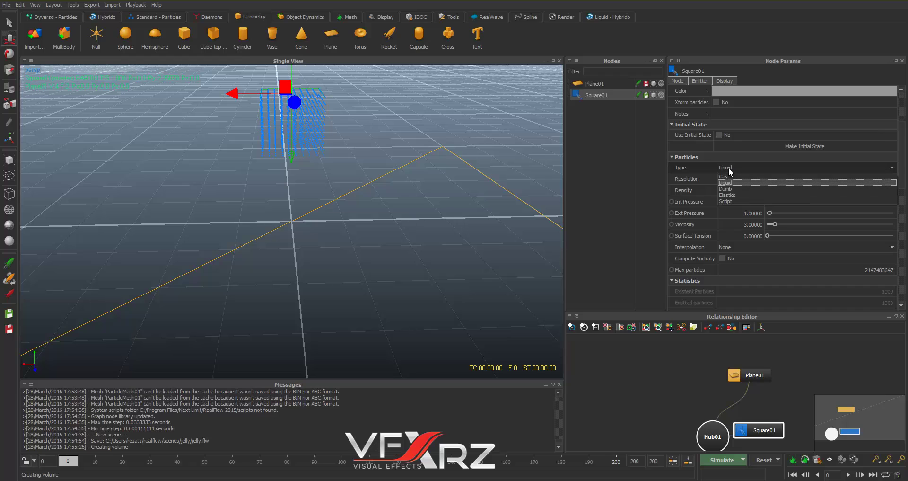
click(722, 195)
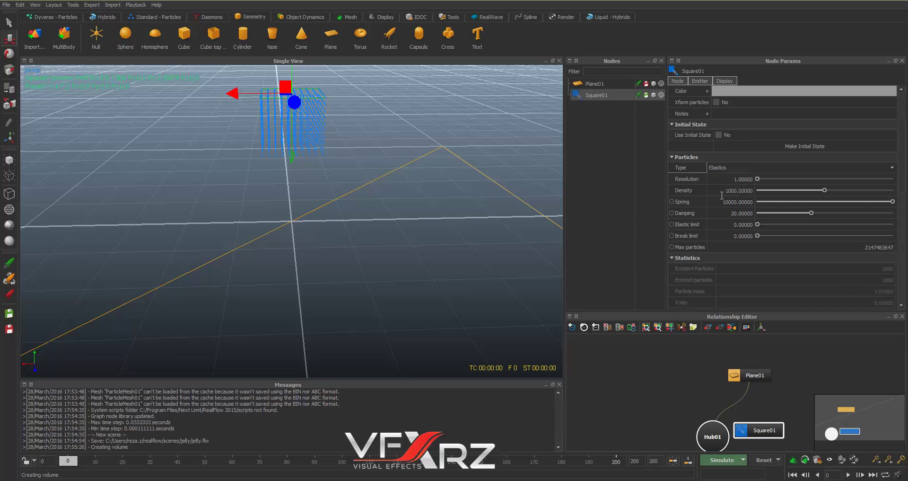
click(722, 460)
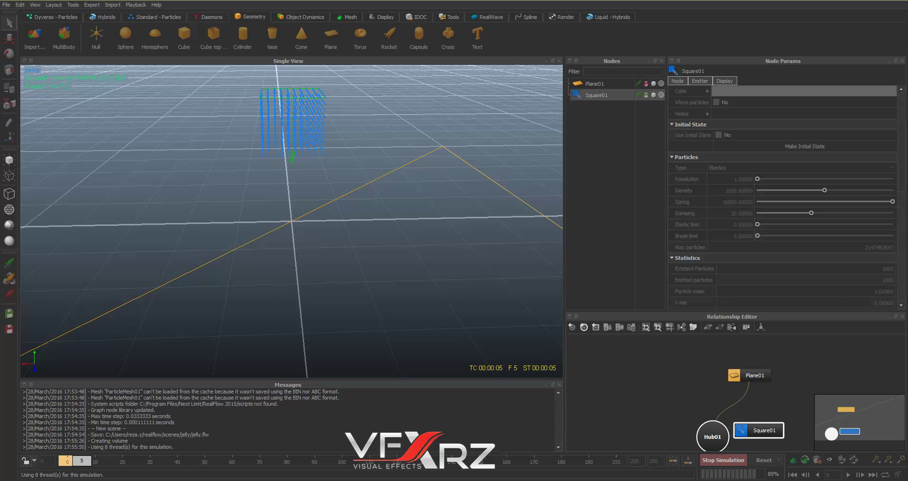
click(731, 459)
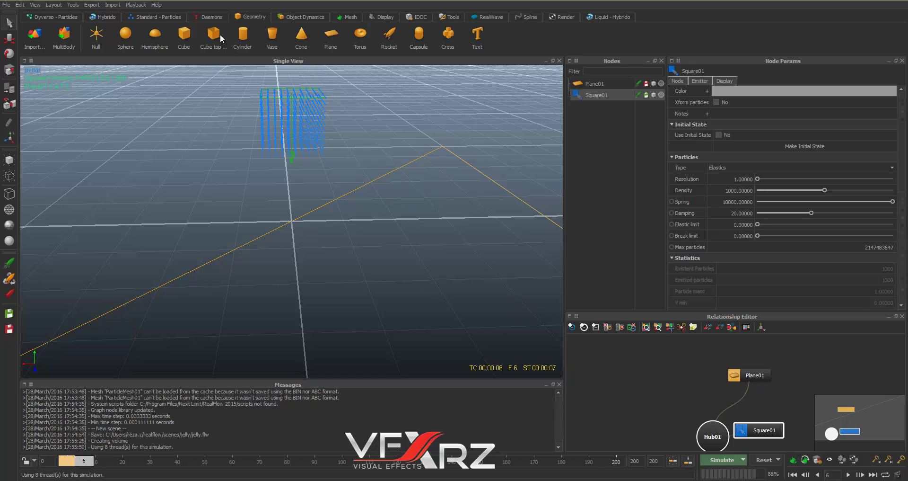
Step: Add a Gravity daemon to the scene and reset the simulation to frame 0
click(212, 18)
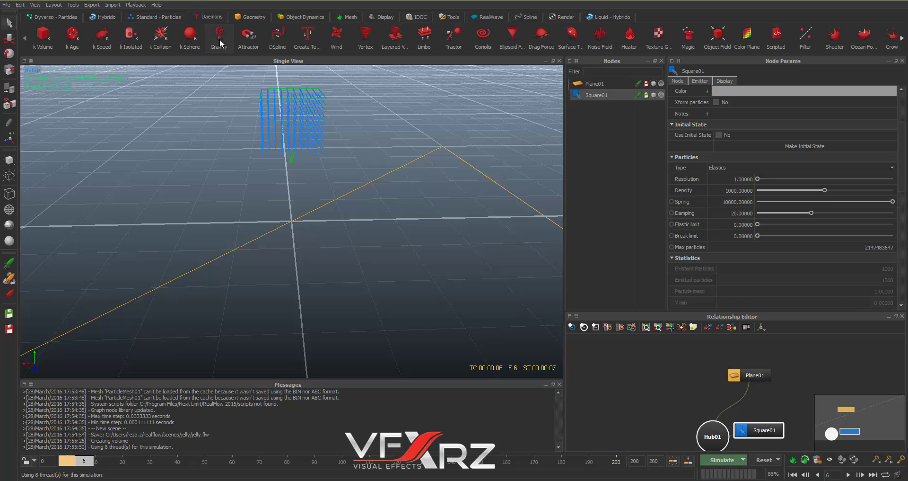
click(219, 40)
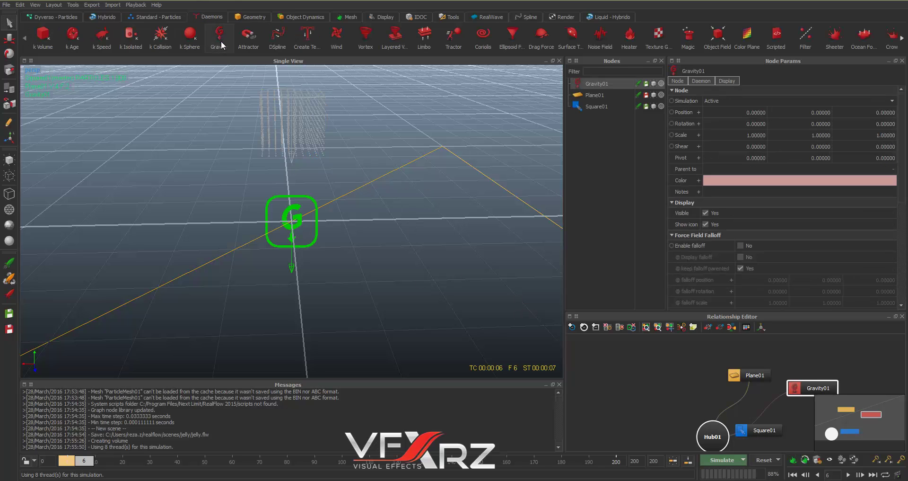
click(761, 461)
click(434, 244)
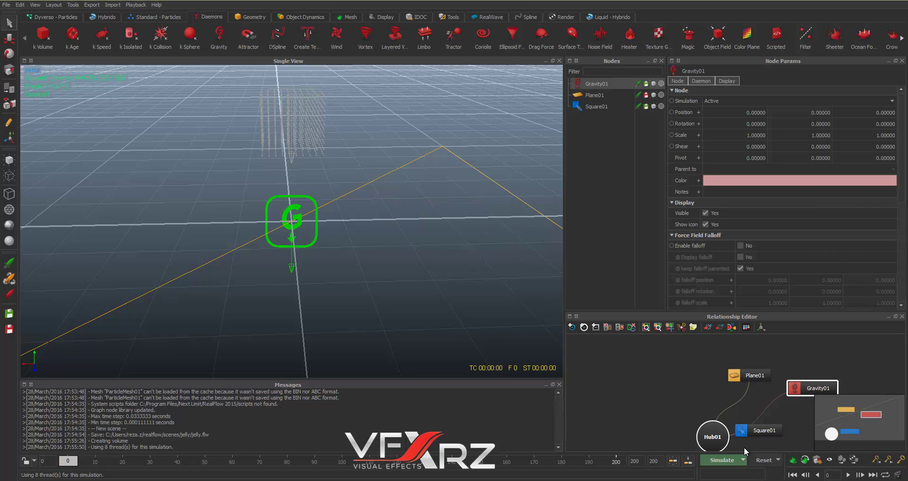
Step: Simulate the elastic block falling onto the plane, stop the simulation, and scrub back to frame 36 to review the impact
click(729, 461)
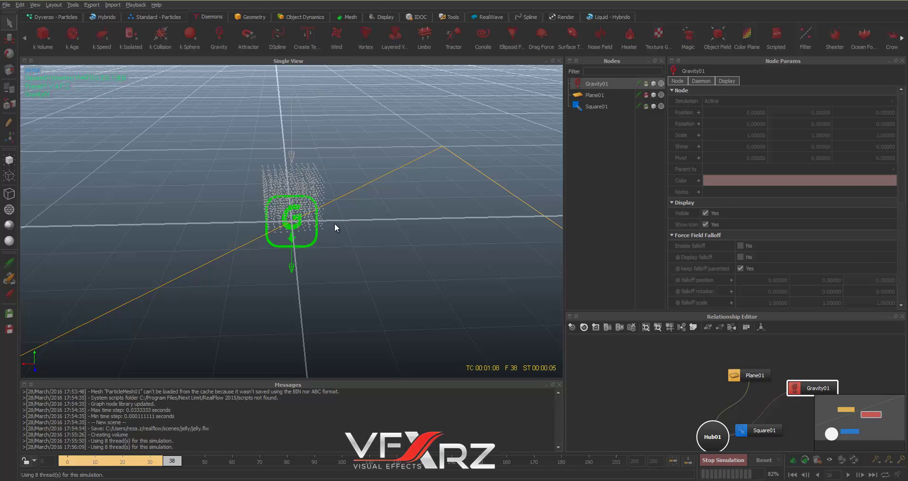
alt+drag(334, 223, 299, 175)
scroll(285, 180, up, 2)
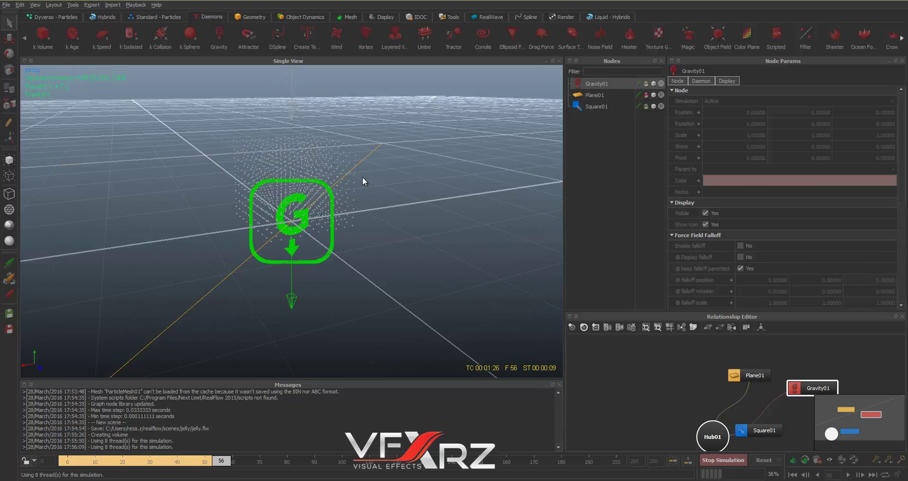
alt+drag(363, 177, 354, 186)
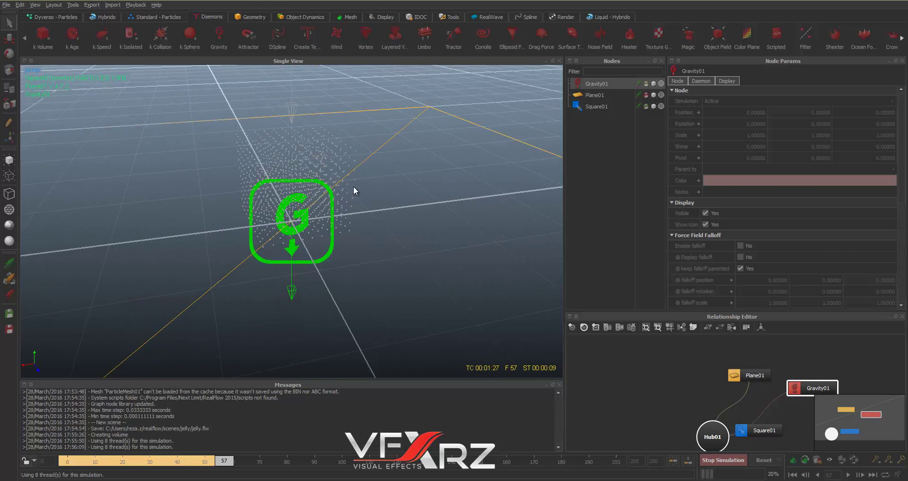
click(731, 460)
drag(242, 460, 168, 452)
Step: Set the square emitter's elastic particle damping to 30
click(593, 106)
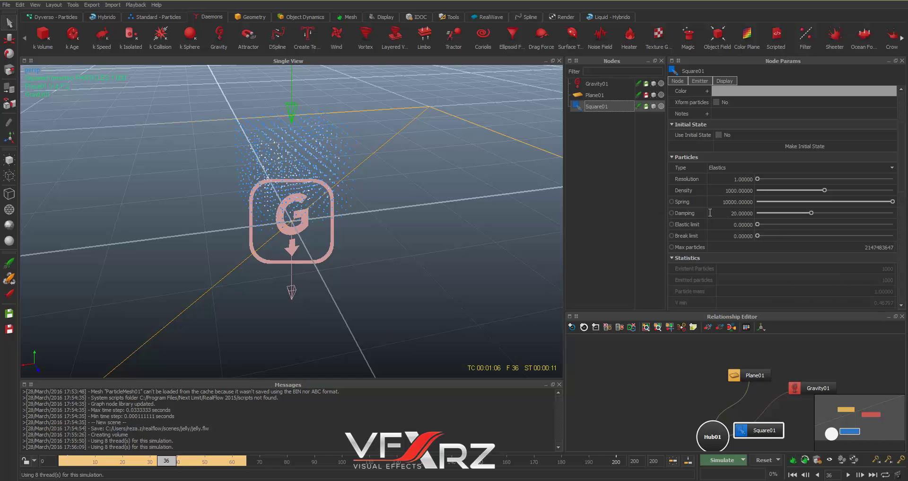
click(691, 212)
drag(812, 213, 818, 213)
double_click(735, 213)
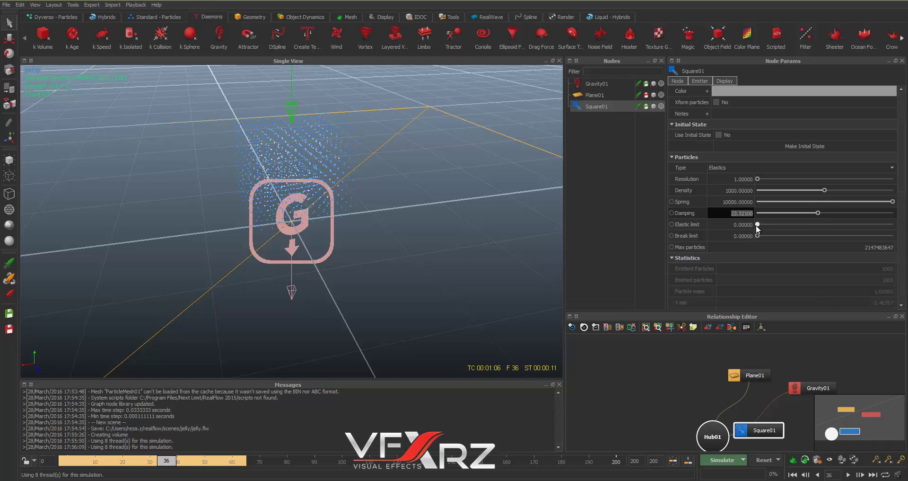
text(30)
key(Return)
Step: Reset the simulation data and simulate the drop again, examining the particles from a different angle as they land
click(763, 458)
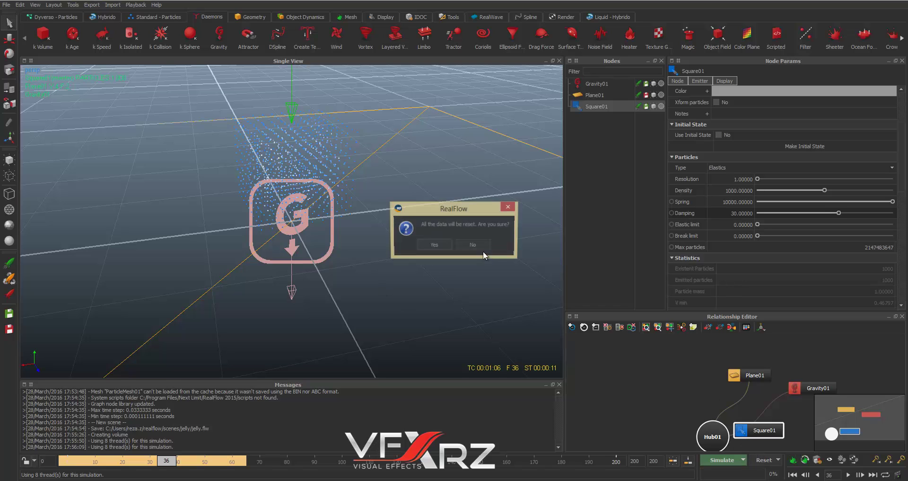
click(434, 245)
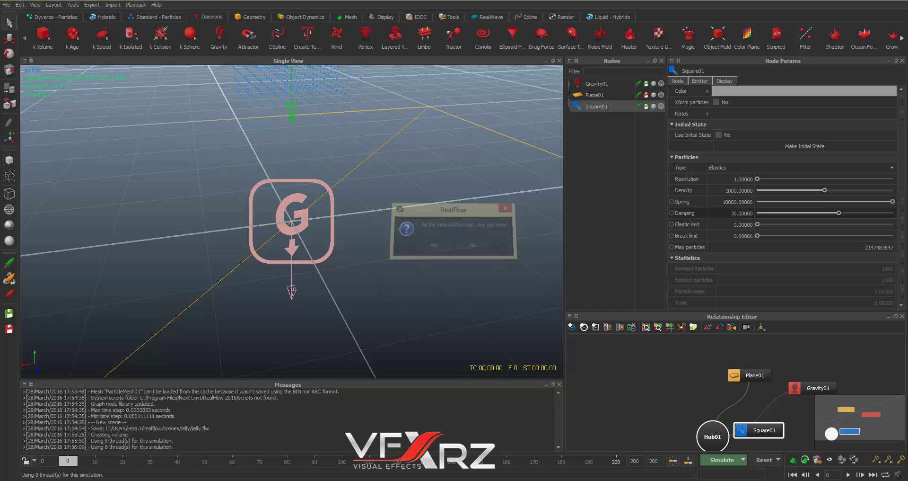
click(722, 457)
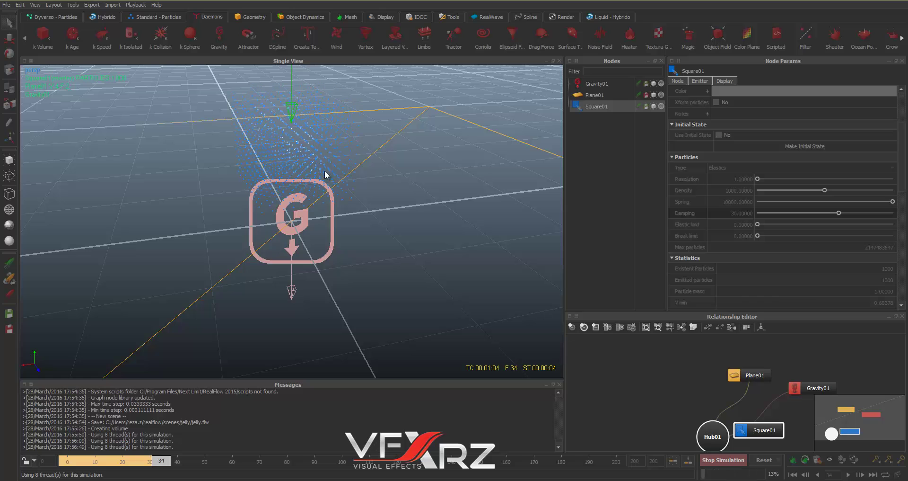
scroll(295, 175, down, 2)
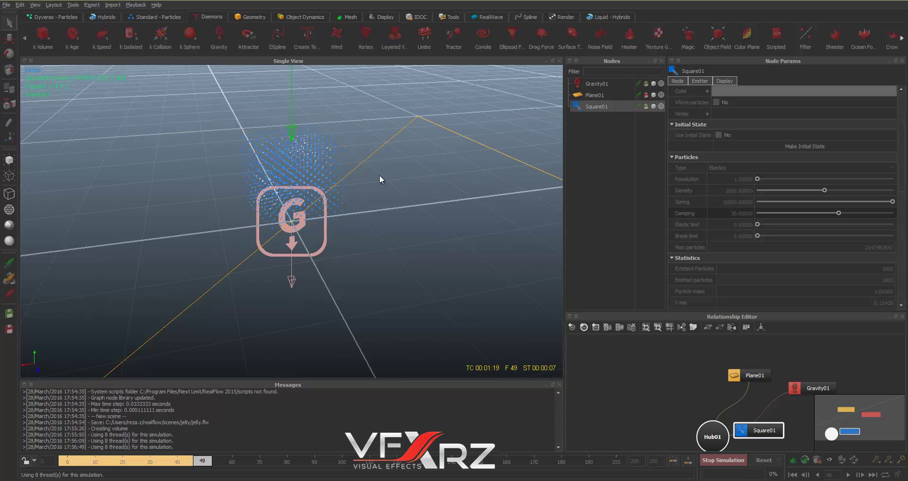
alt+drag(379, 179, 348, 192)
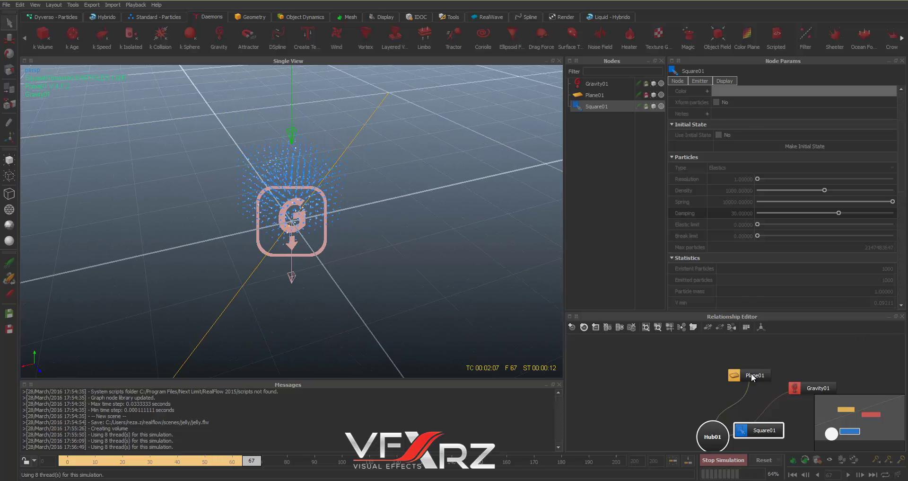
Step: Stop the running simulation and reset all of its data
click(723, 459)
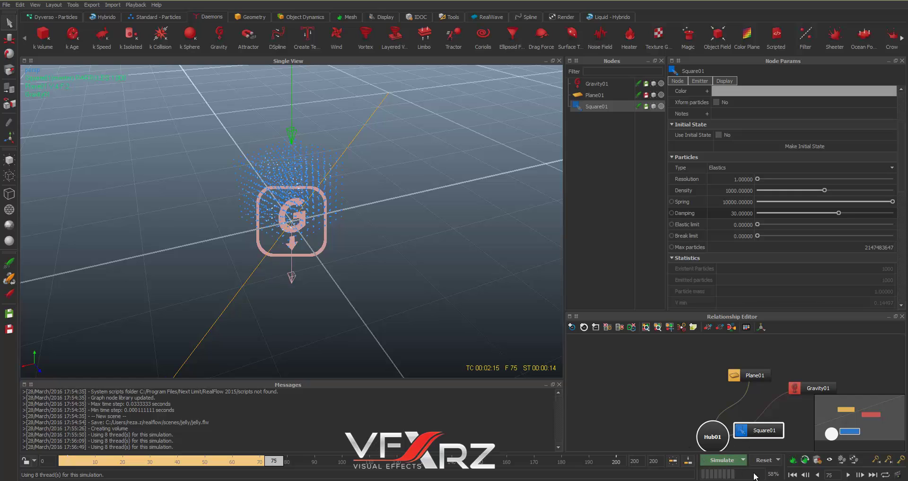
click(765, 460)
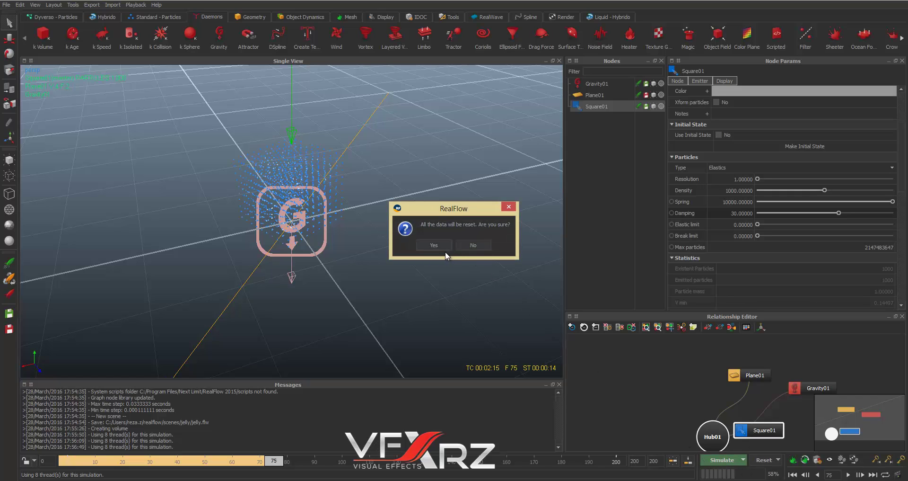
click(445, 245)
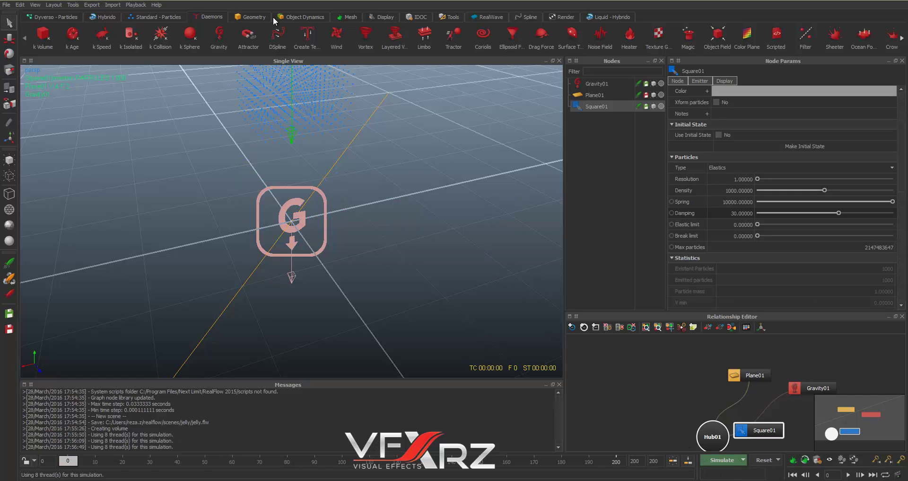
Step: Add a standard Particle mesh to the scene and check that the square emitter is listed under it
click(342, 17)
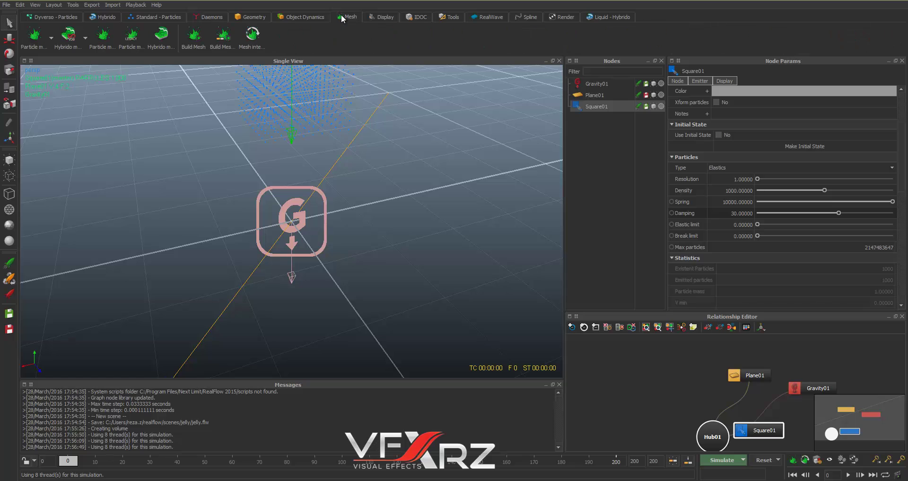
click(48, 41)
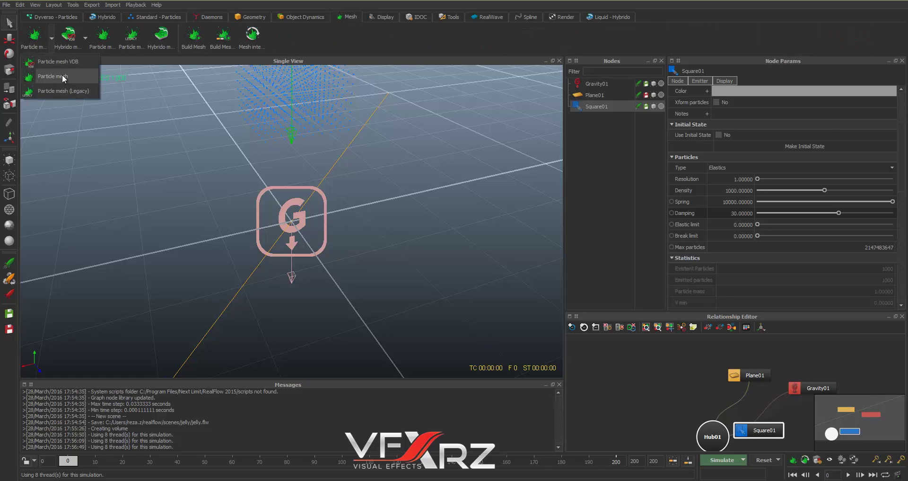
click(63, 77)
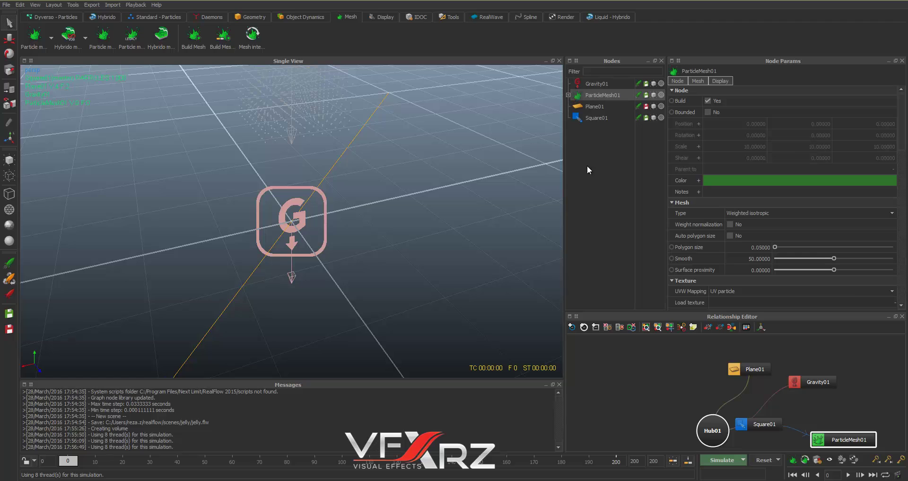
click(569, 95)
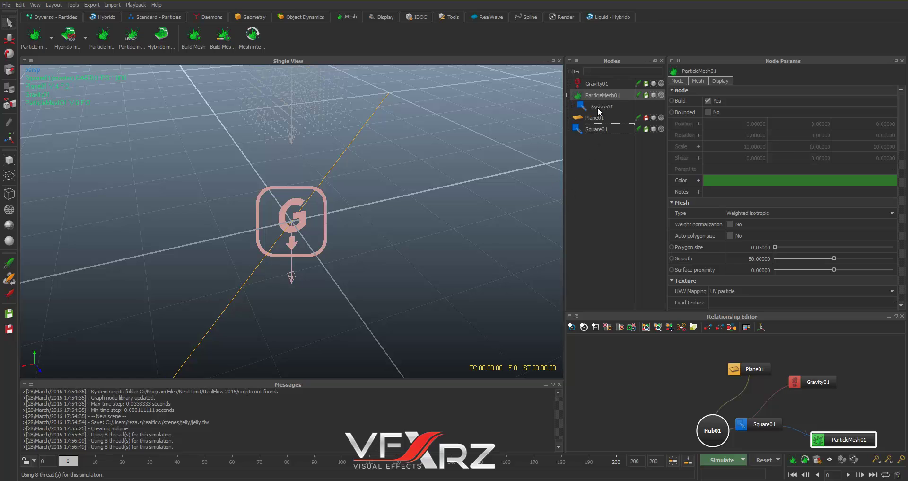
click(595, 163)
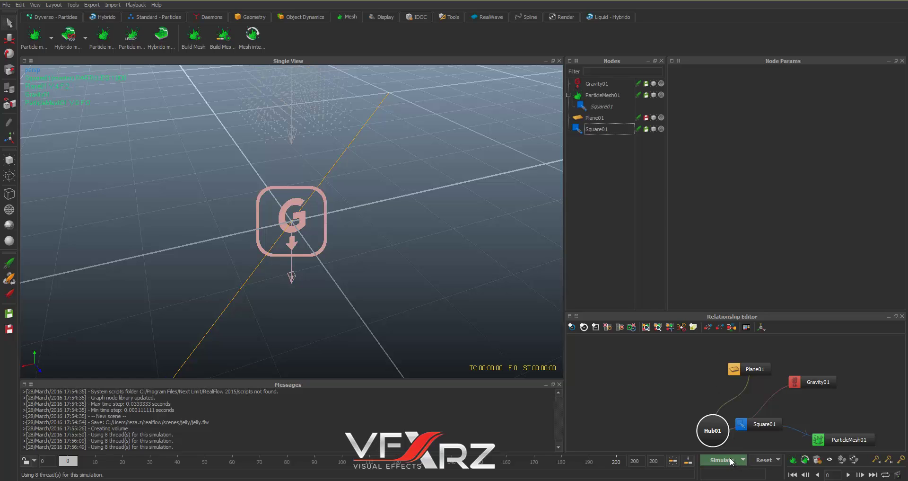
Step: In Export Central, disable the particle mesh's Mesh sequence (.abc) export and enable Mesh cache (.bin) instead
click(54, 5)
mouse_move(93, 7)
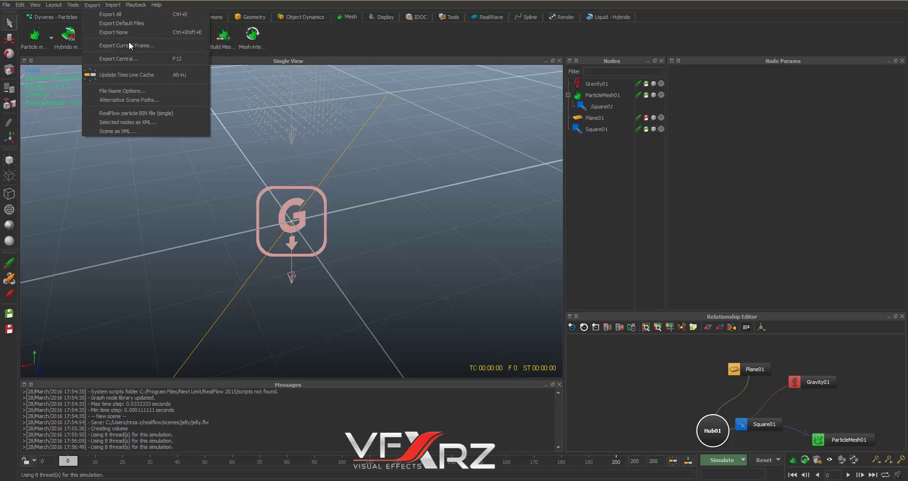
click(107, 57)
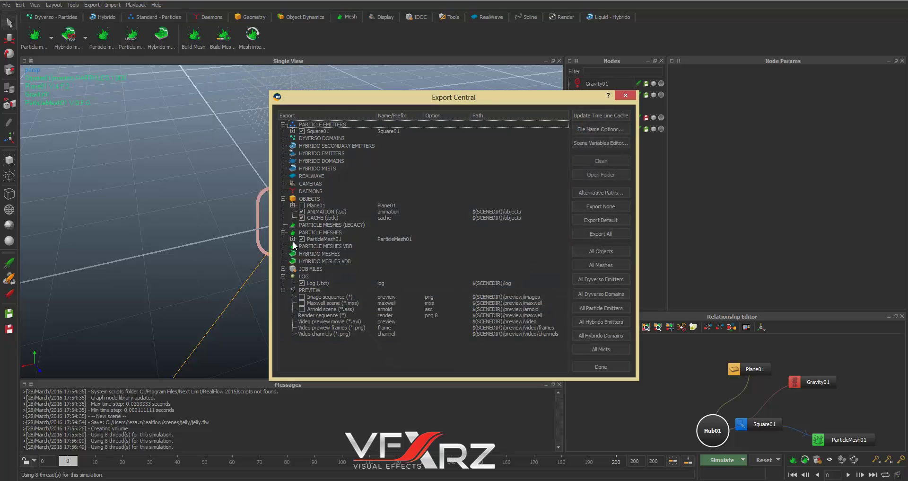
click(293, 239)
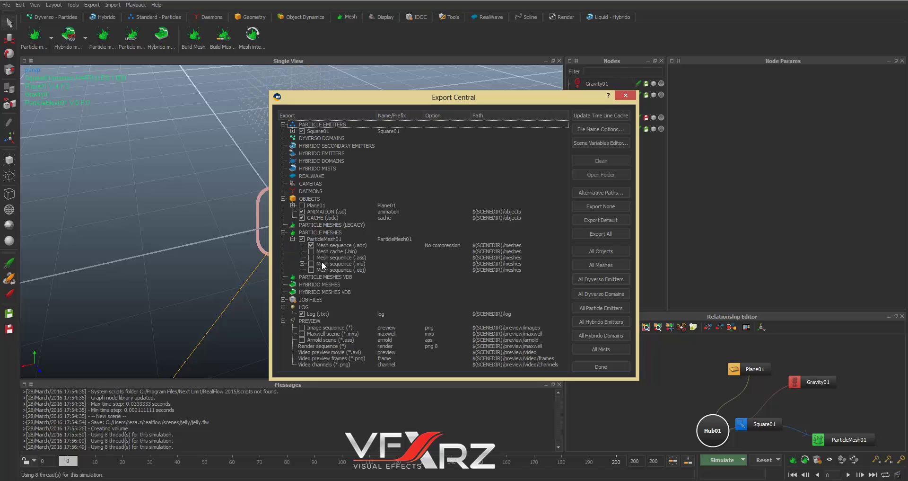
click(312, 244)
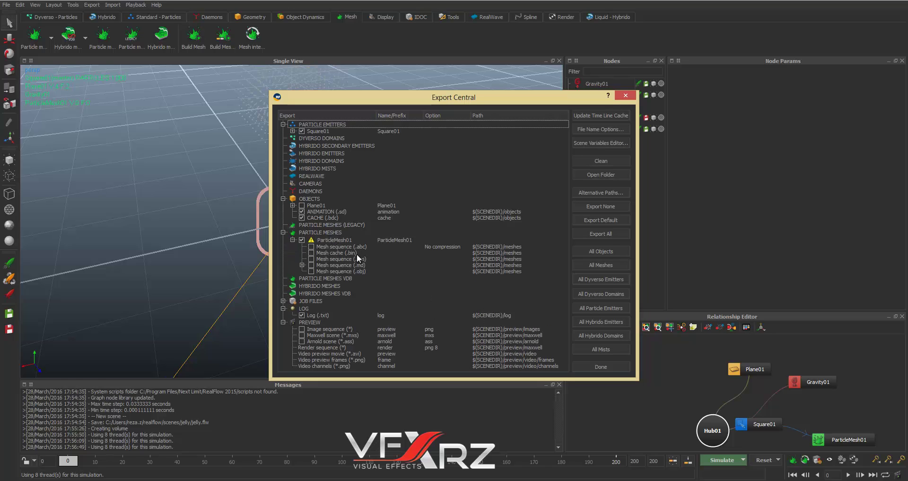
click(315, 252)
click(311, 253)
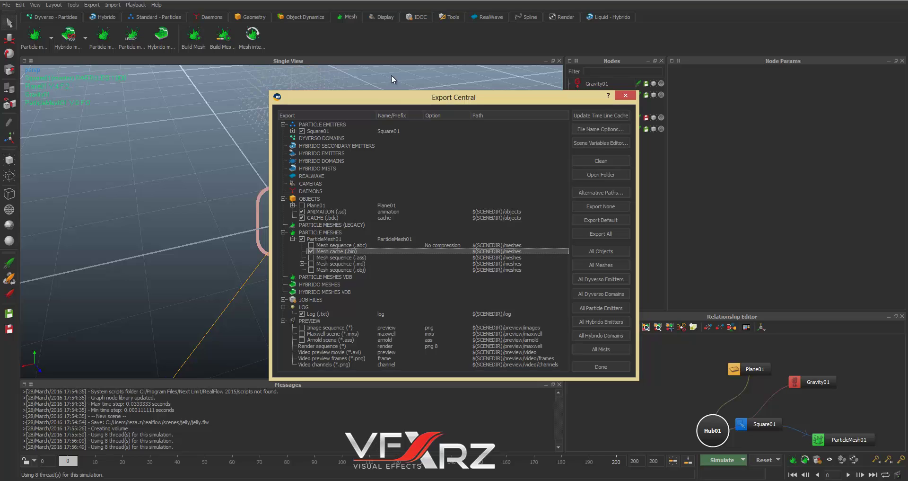
drag(405, 100, 562, 61)
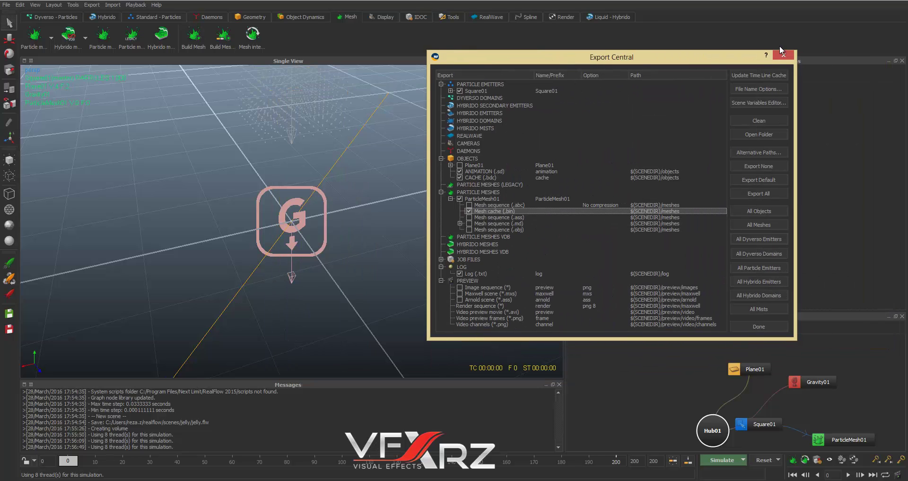
click(784, 56)
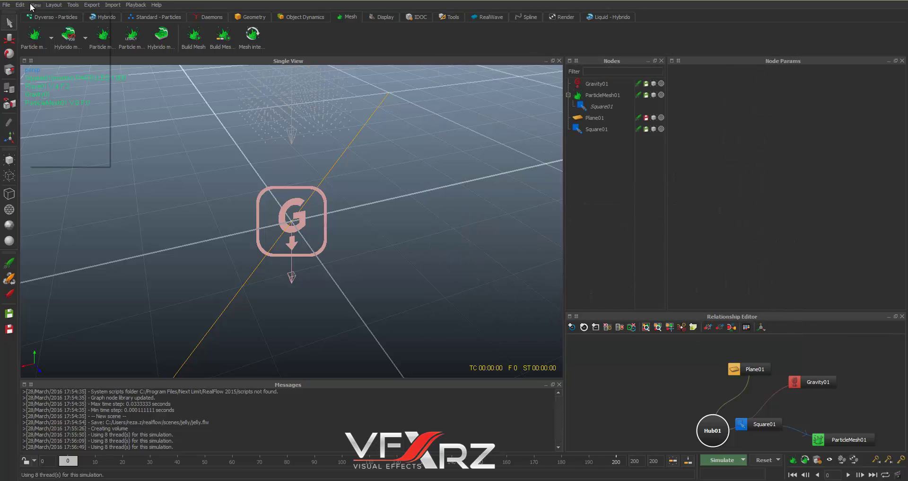
Step: Clean the scene's data folder of all simulation data and simulate the drop again with the particle mesh
click(55, 5)
mouse_move(78, 6)
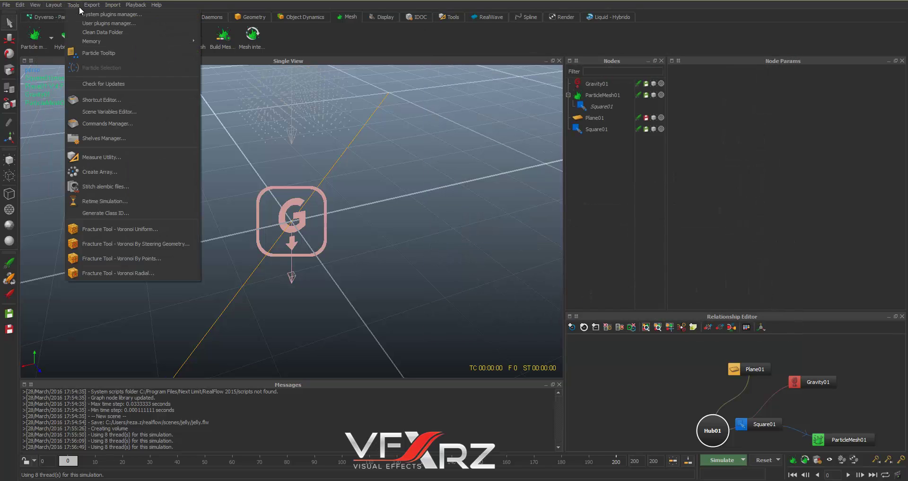
click(96, 33)
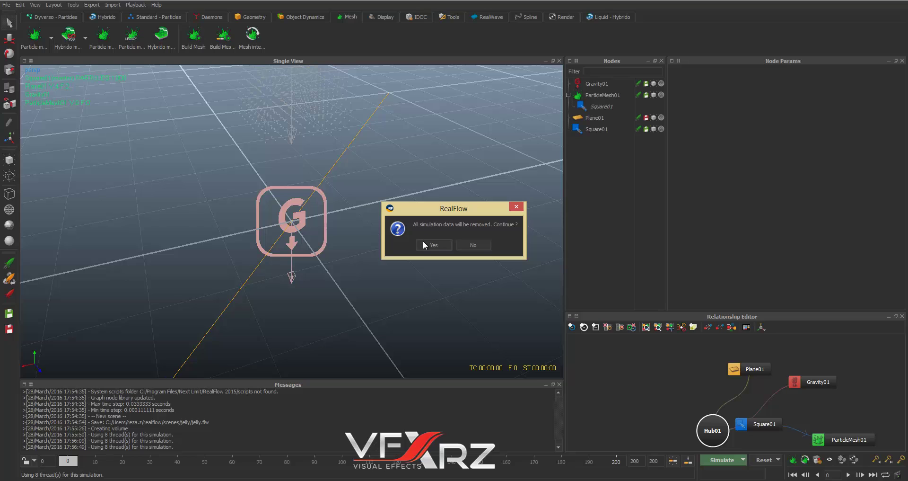
click(424, 241)
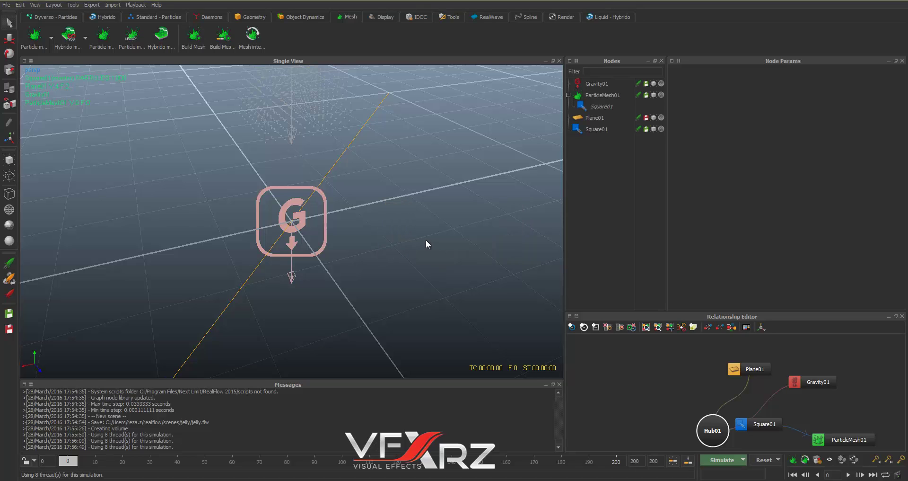
click(725, 458)
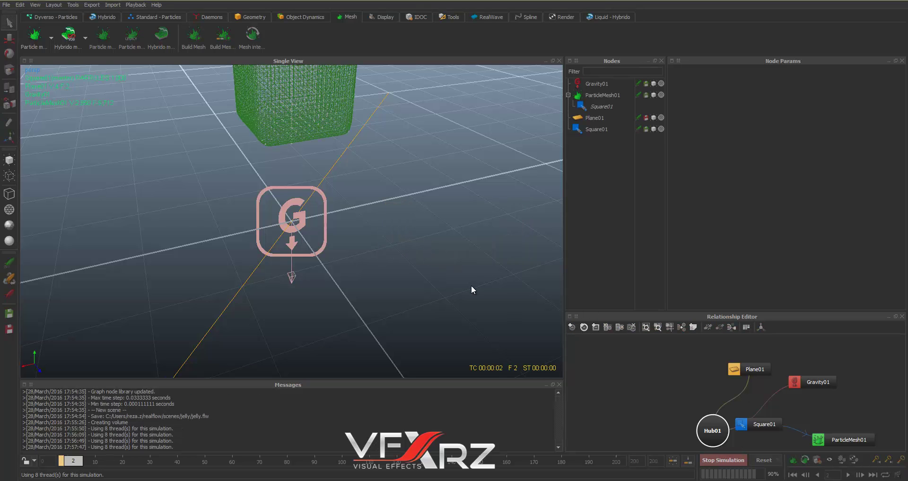
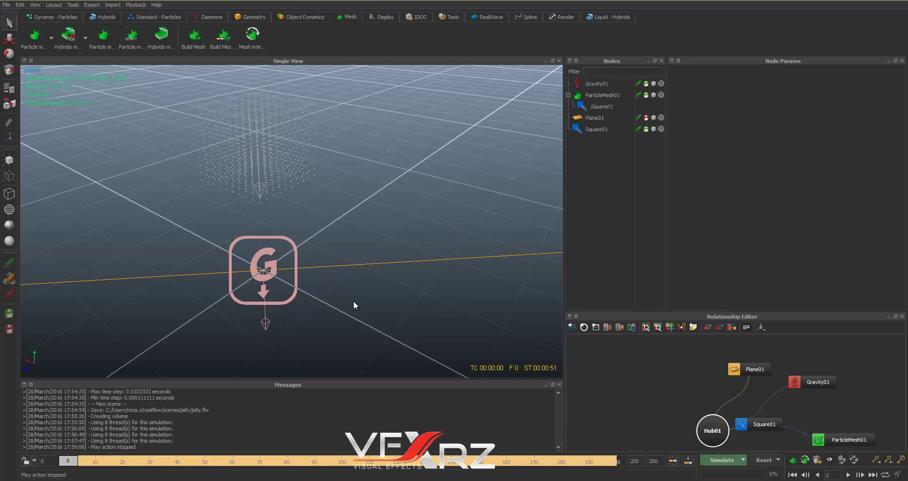
Step: Switch to 3ds Max and maximize the empty scene's perspective viewport
key(alt+Tab)
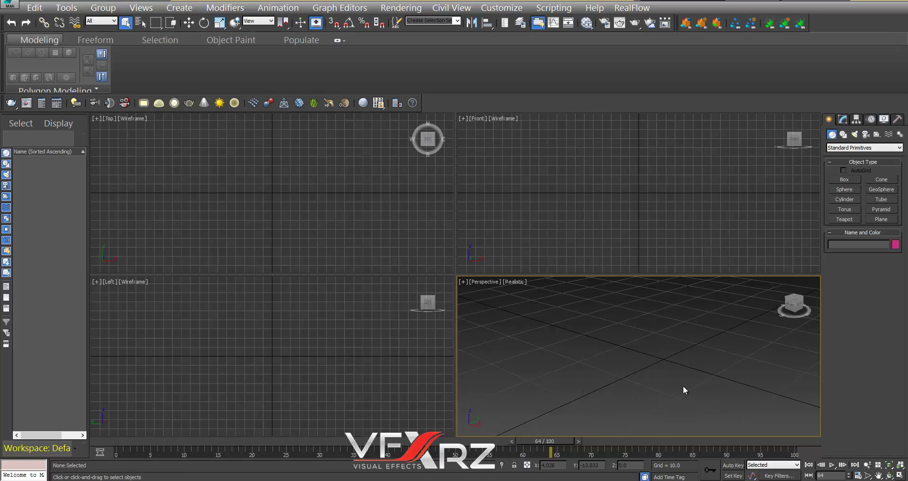
click(900, 475)
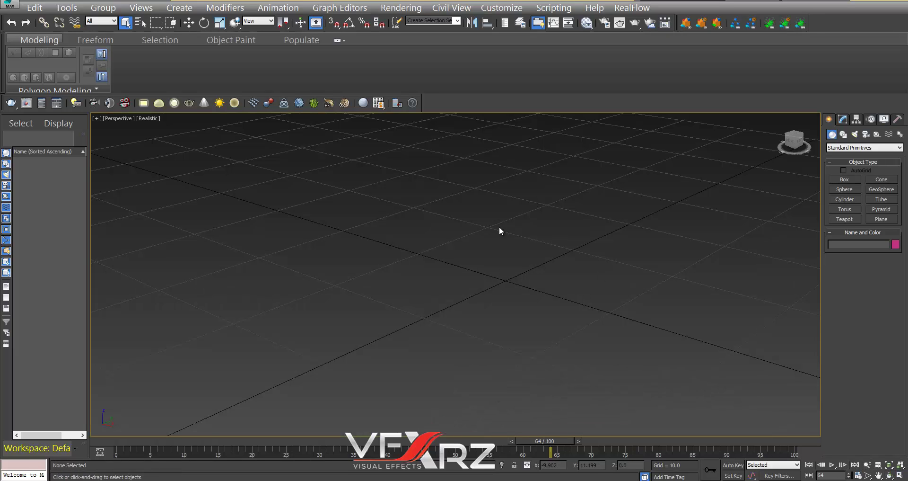
scroll(492, 255, down, 3)
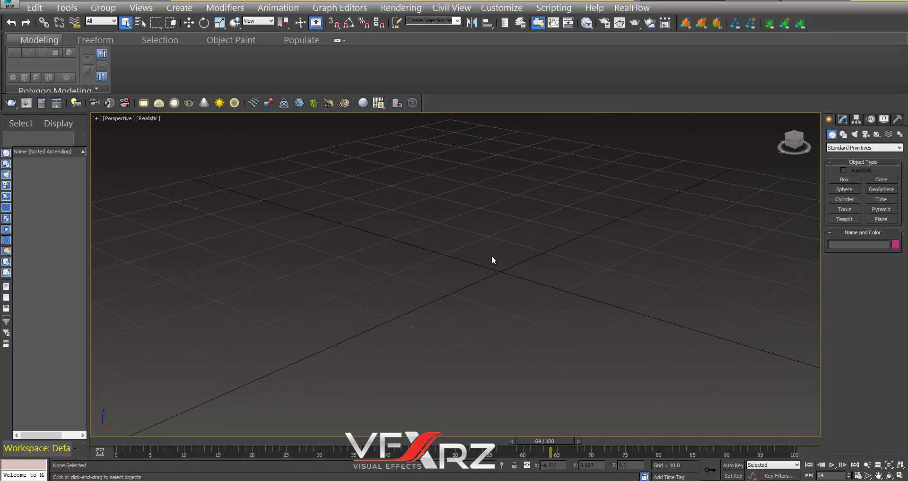
Step: Create a RealFlow MeshLoader object near the grid origin in the perspective view
click(853, 150)
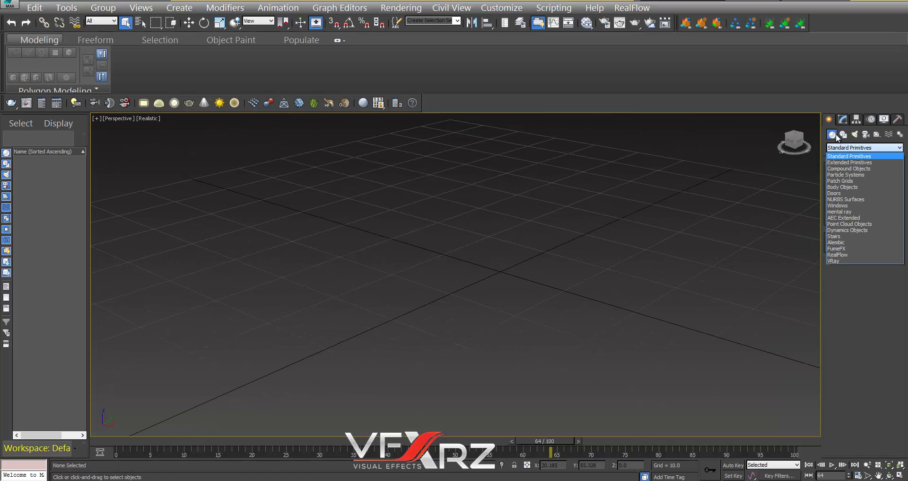
click(838, 137)
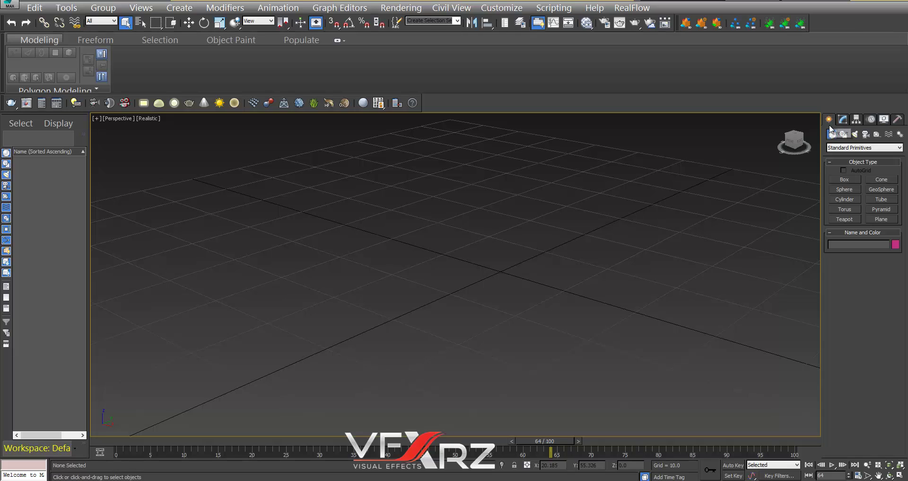
click(843, 148)
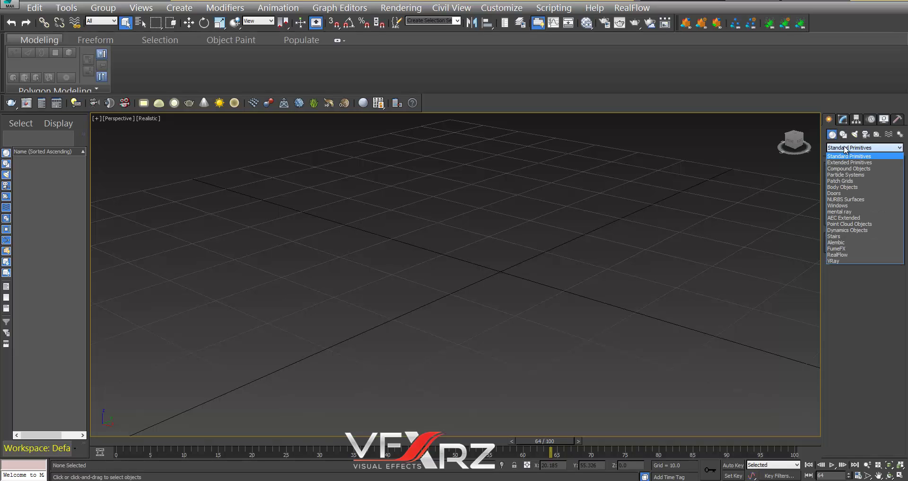
click(852, 255)
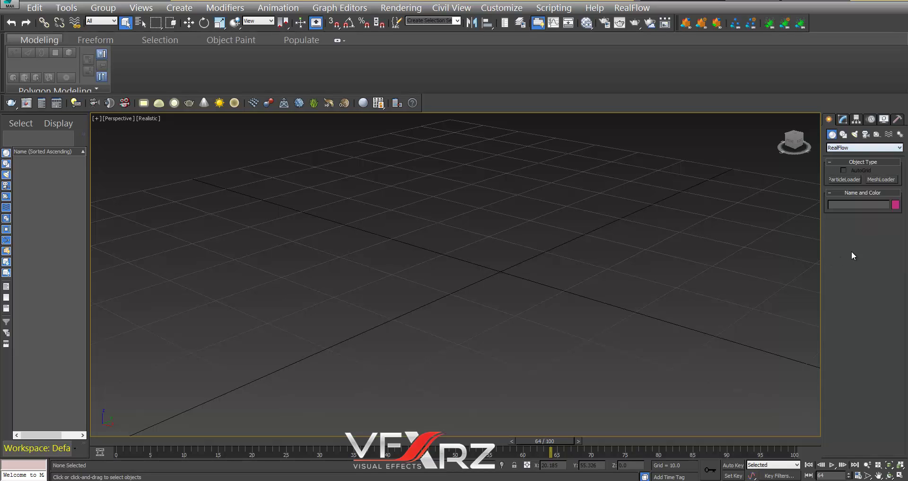
click(877, 180)
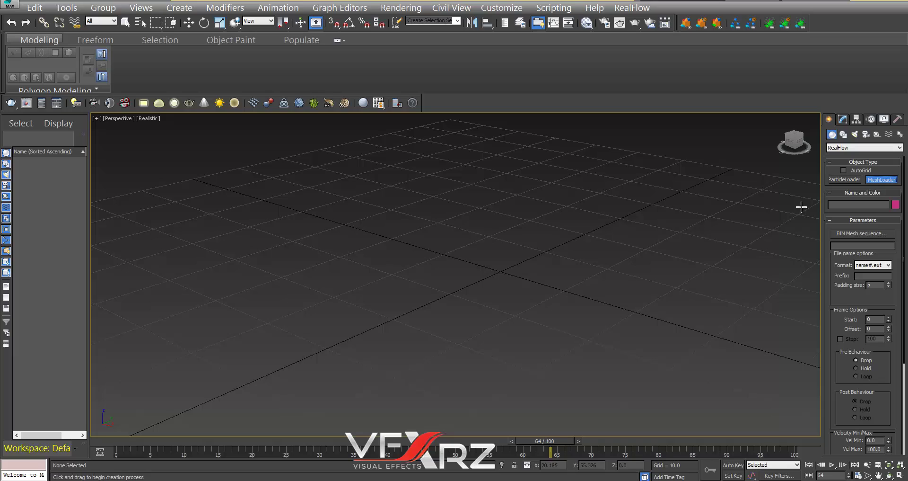
click(509, 281)
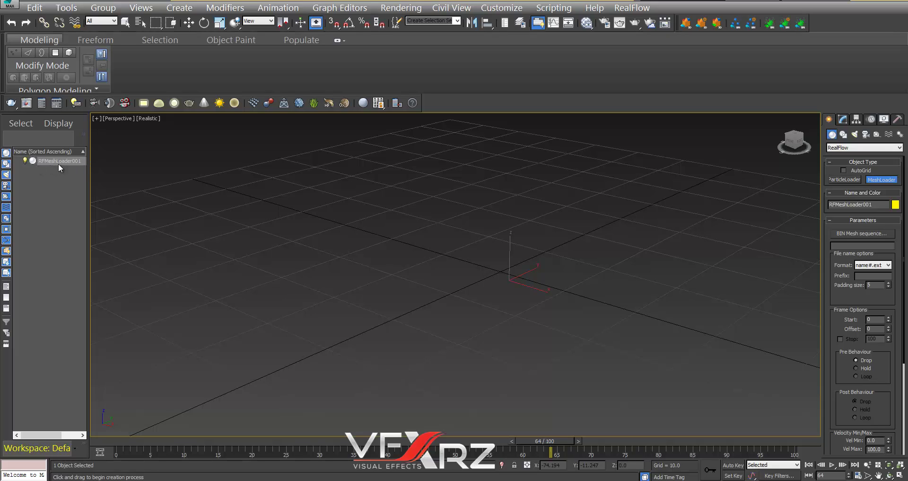
Step: Load the BIN mesh sequence from ParticleMesh01_00000.bin in the jelly scene's meshes folder and scrub the timeline to check it, ending at frame 59
click(870, 235)
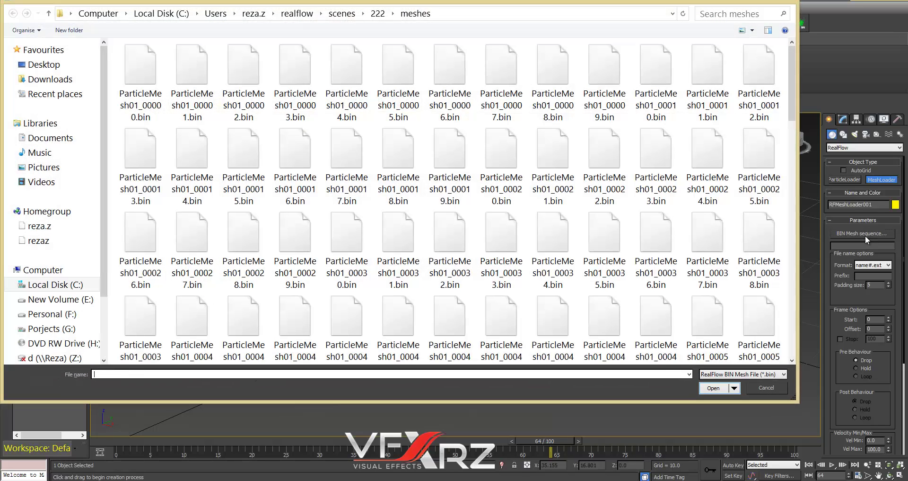
click(343, 14)
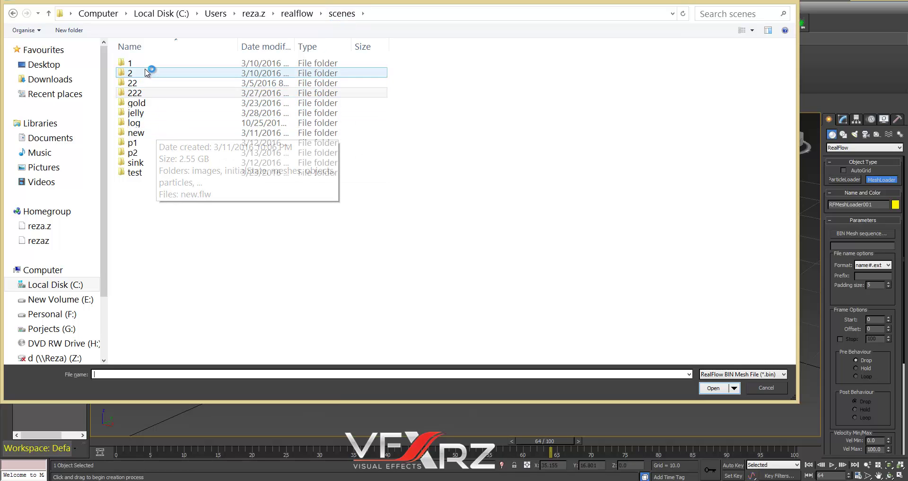
click(148, 113)
double_click(148, 113)
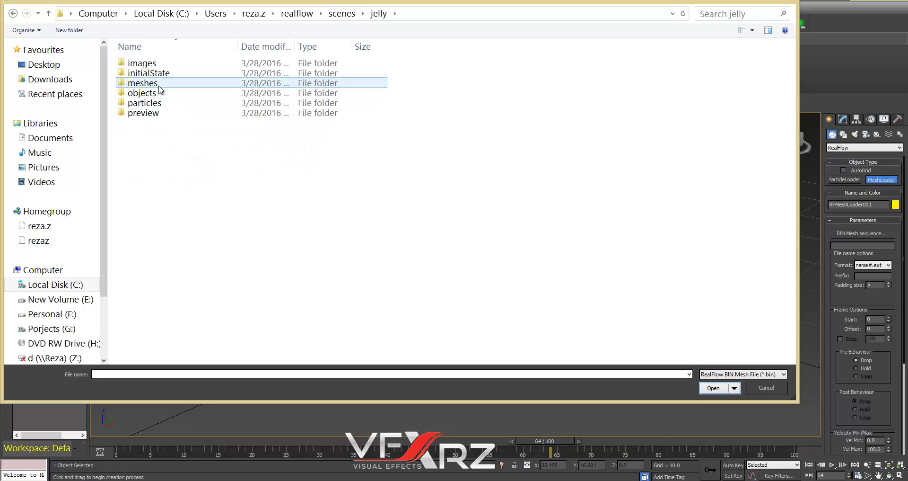
click(159, 89)
double_click(159, 87)
click(151, 65)
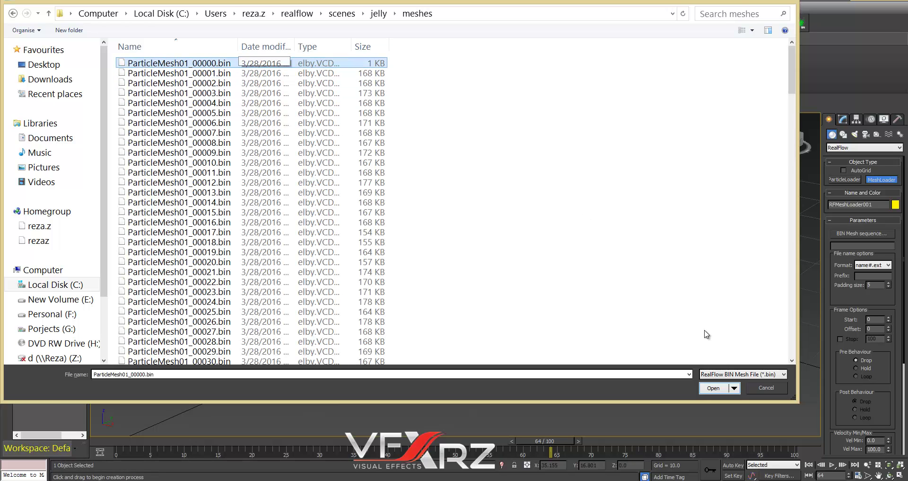
click(713, 386)
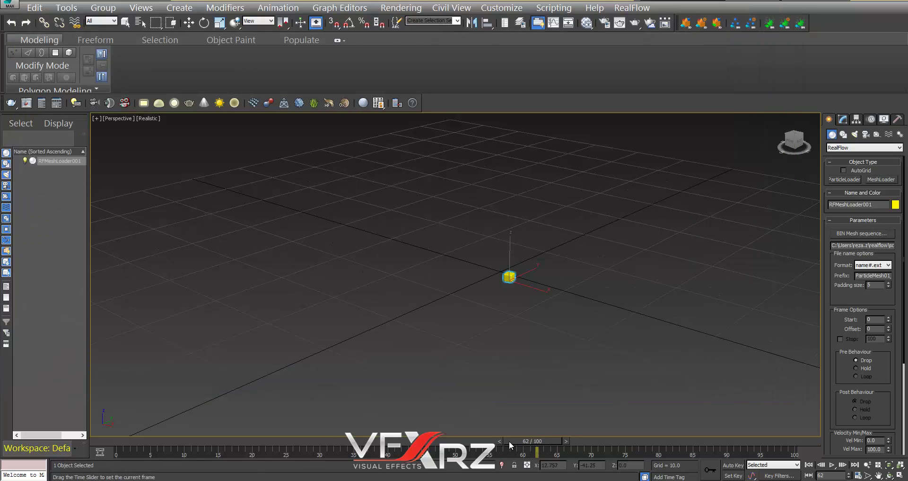
drag(546, 445, 511, 443)
drag(318, 407, 511, 422)
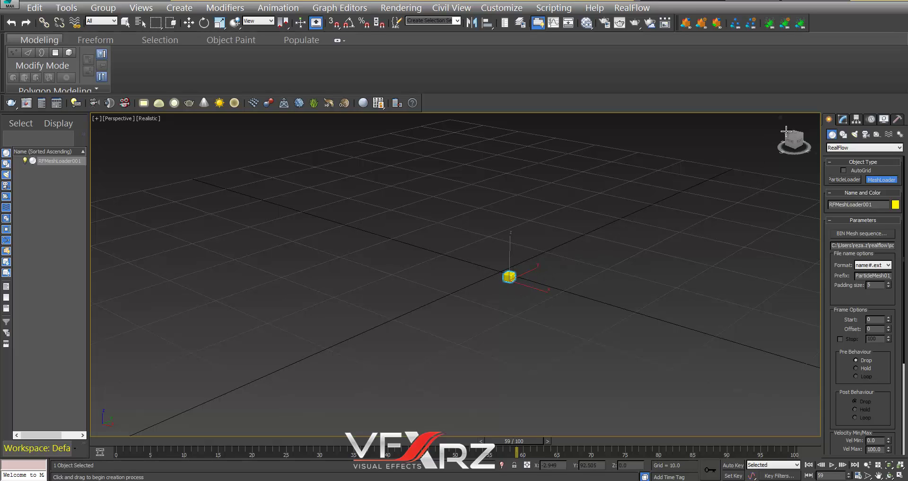
Step: Examine the loaded jelly cube mesh up close for surface quality and faceted edges
alt+middle_drag(515, 284, 543, 258)
scroll(518, 292, up, 5)
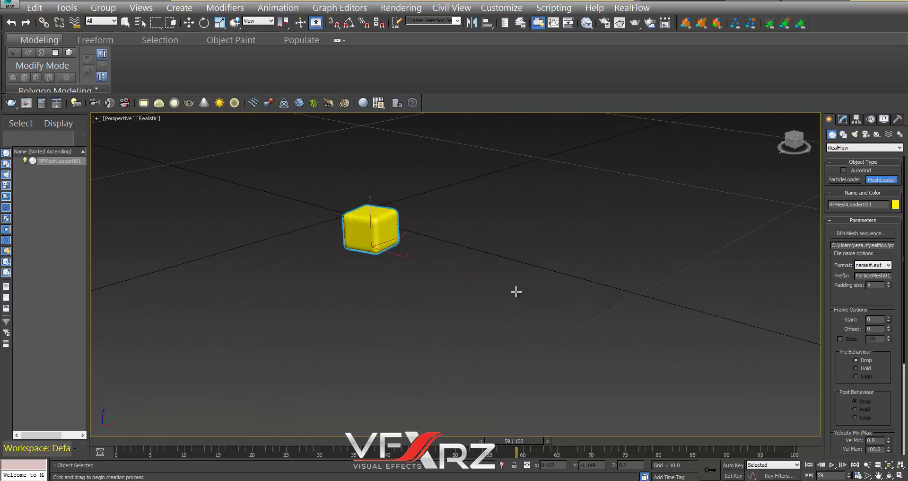
scroll(198, 208, down, 3)
scroll(209, 209, up, 8)
middle_drag(210, 210, 317, 217)
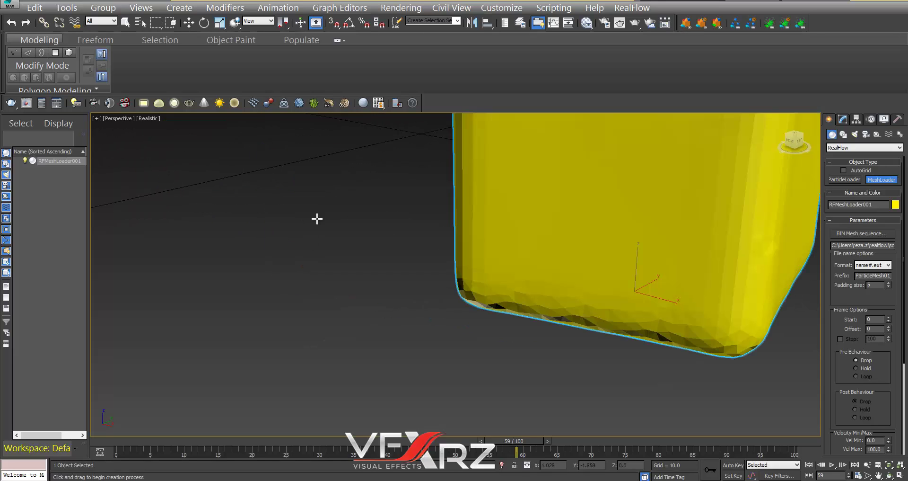
middle_drag(541, 258, 474, 259)
scroll(468, 250, down, 5)
scroll(464, 251, up, 5)
scroll(462, 251, down, 5)
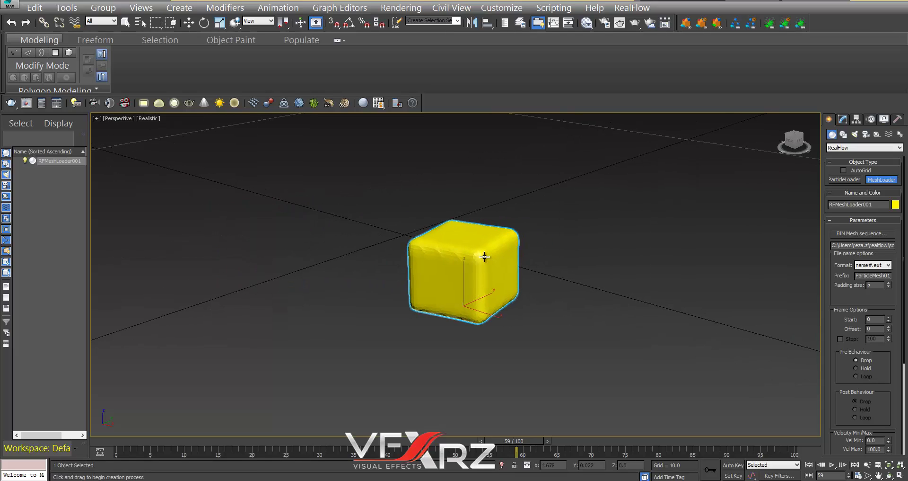
Step: Add a Smooth modifier to the jelly mesh with Auto Smooth enabled and inspect the smoothed surface
click(844, 119)
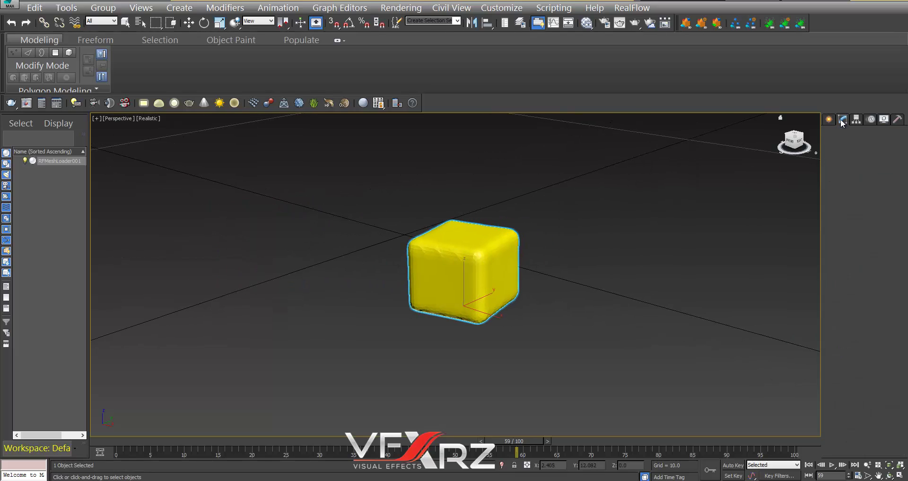
click(841, 145)
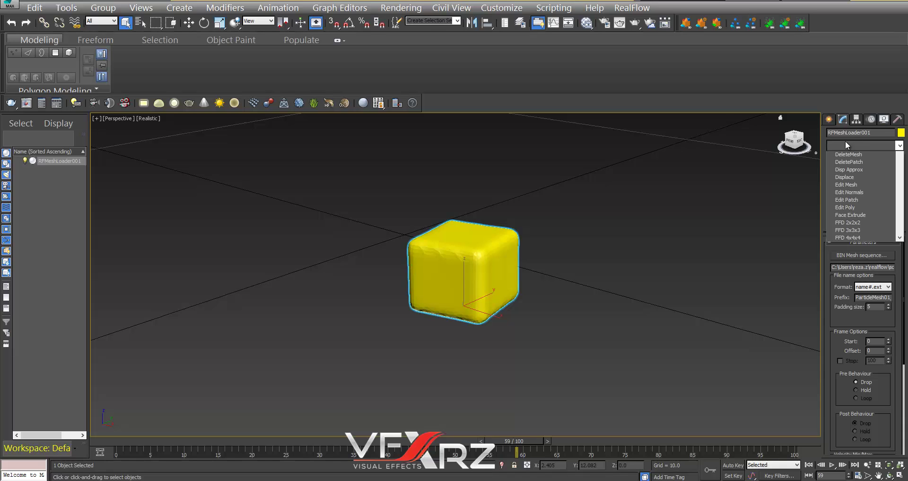
scroll(861, 308, down, 5)
scroll(866, 386, down, 5)
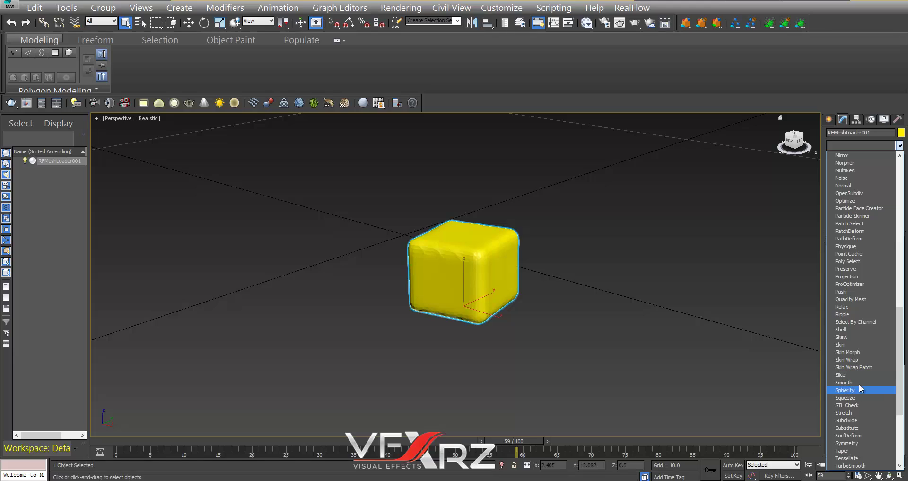
click(846, 384)
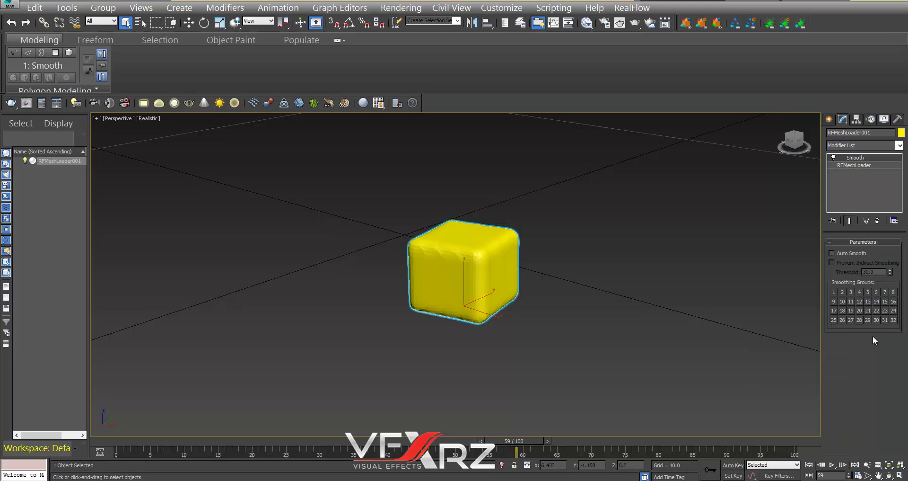
click(846, 256)
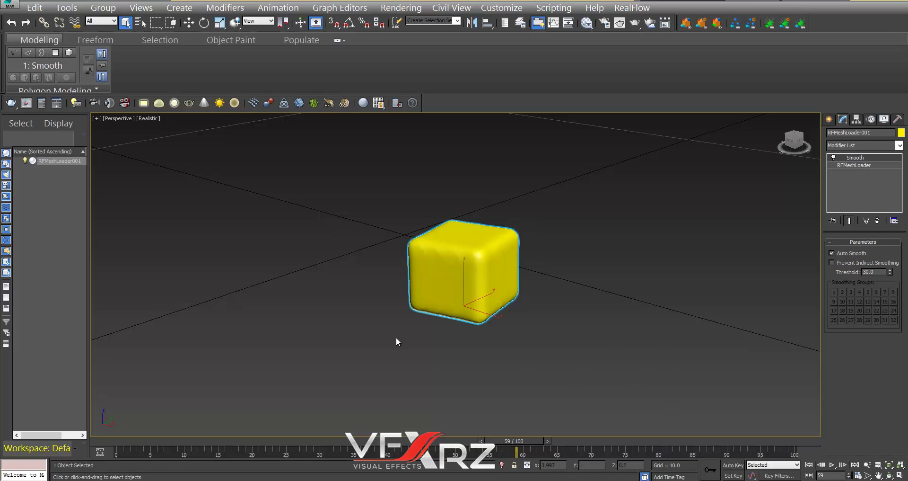
click(570, 272)
scroll(462, 278, up, 5)
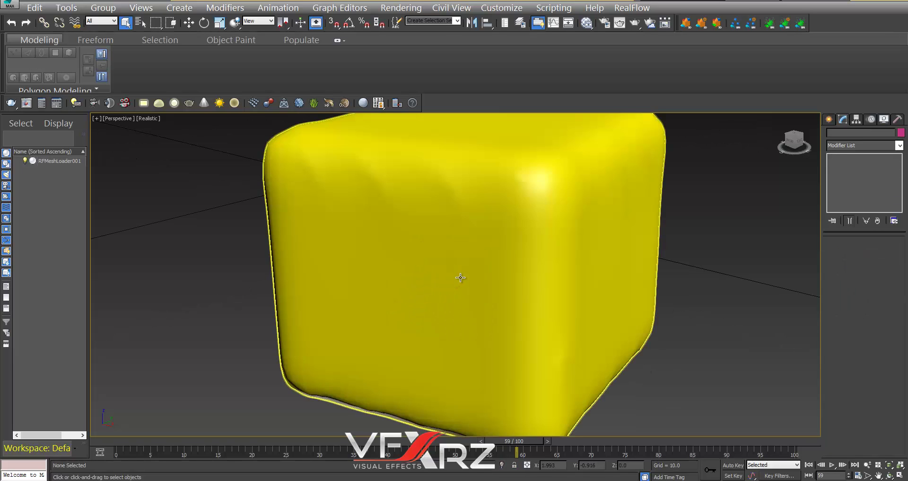
scroll(404, 185, down, 5)
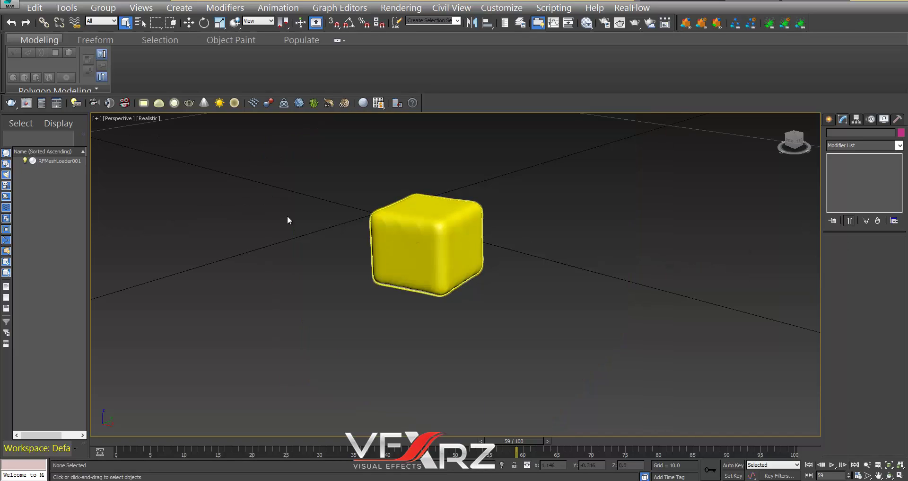
click(384, 211)
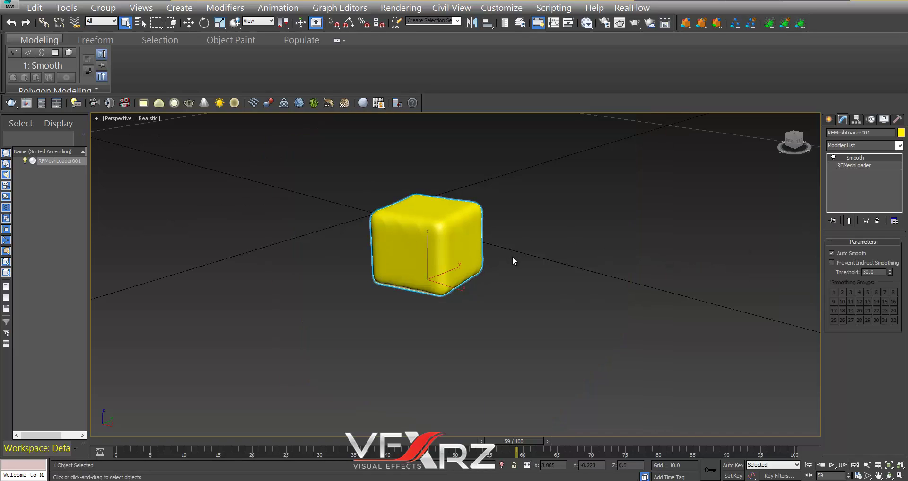
Step: Create a standard primitive plane about 50.1 long and 41.1 wide as a floor around the jelly cube
click(829, 118)
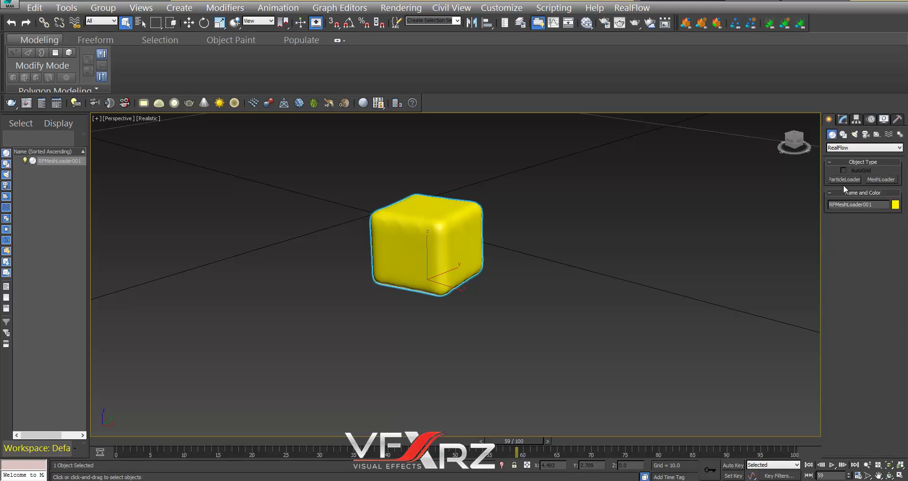
click(841, 148)
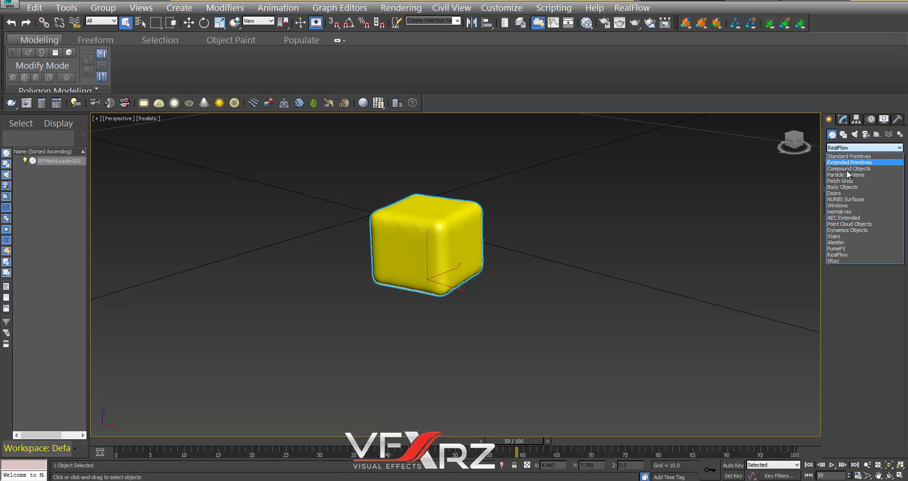
click(859, 156)
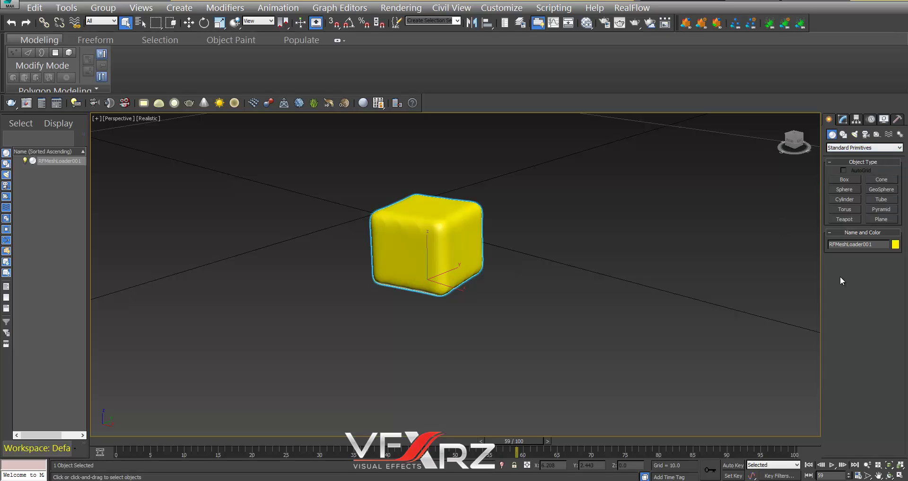
click(877, 219)
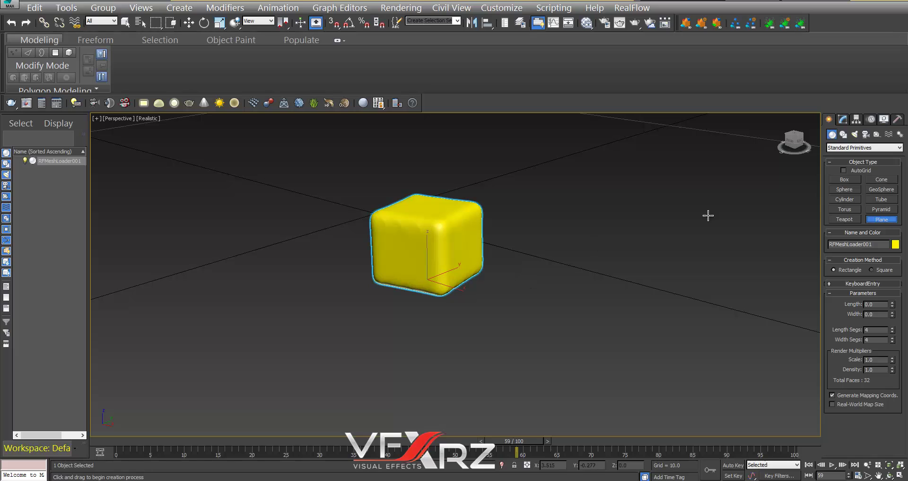
scroll(446, 245, down, 5)
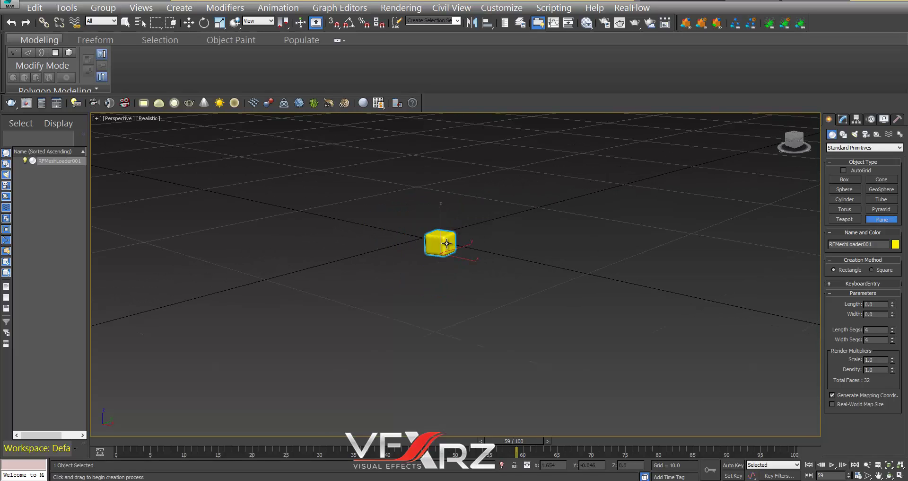
drag(692, 238, 199, 256)
scroll(374, 249, up, 6)
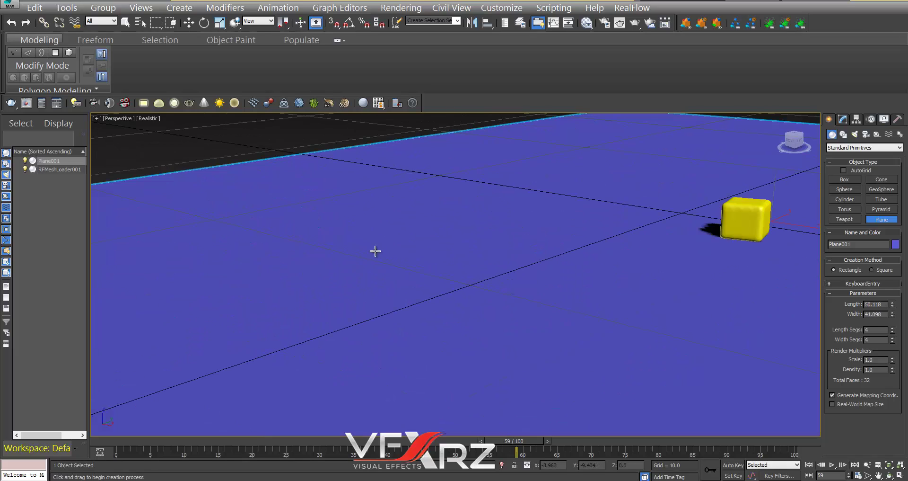
middle_drag(770, 298, 592, 314)
scroll(592, 314, down, 3)
scroll(555, 290, up, 4)
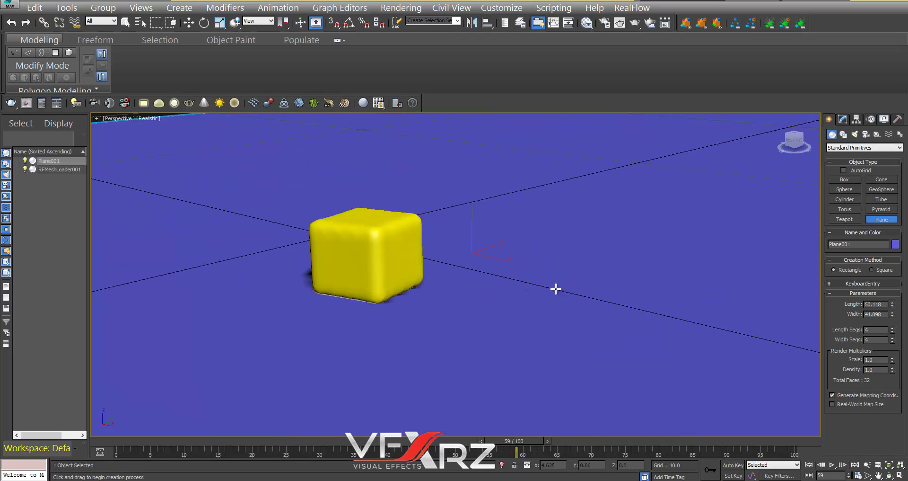
scroll(493, 283, down, 2)
scroll(493, 283, up, 3)
alt+middle_drag(382, 269, 461, 265)
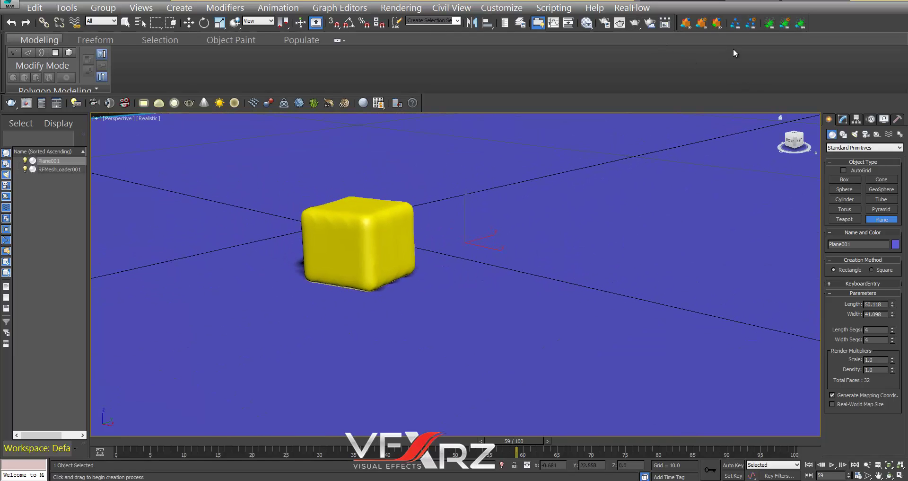
Step: Create a standard Free Direct light at the jelly cube's position in the middle of the plane
click(855, 135)
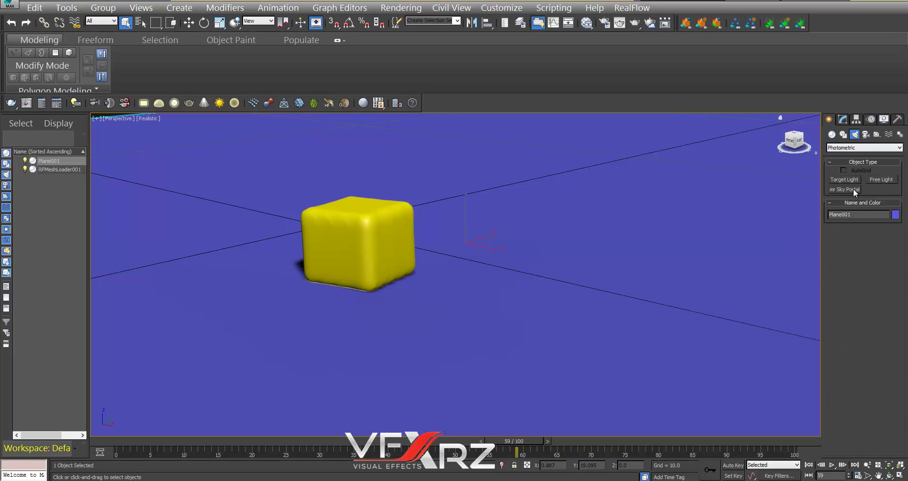
click(855, 149)
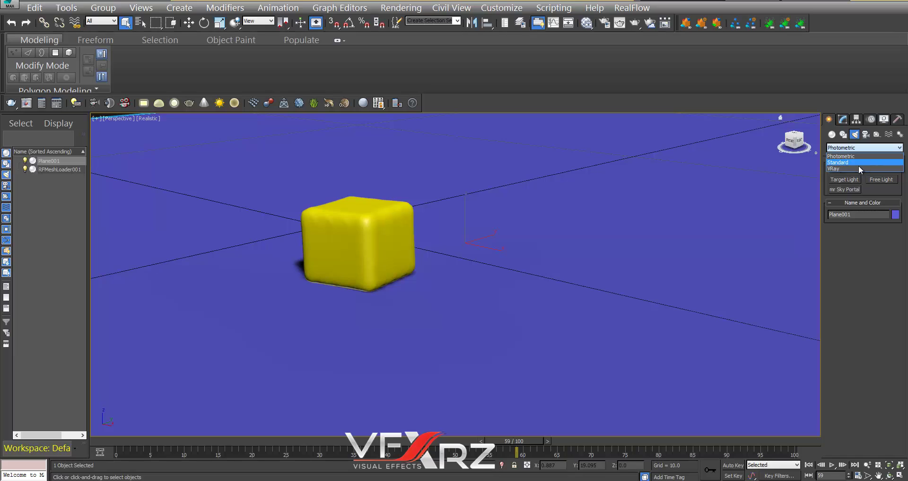
click(855, 162)
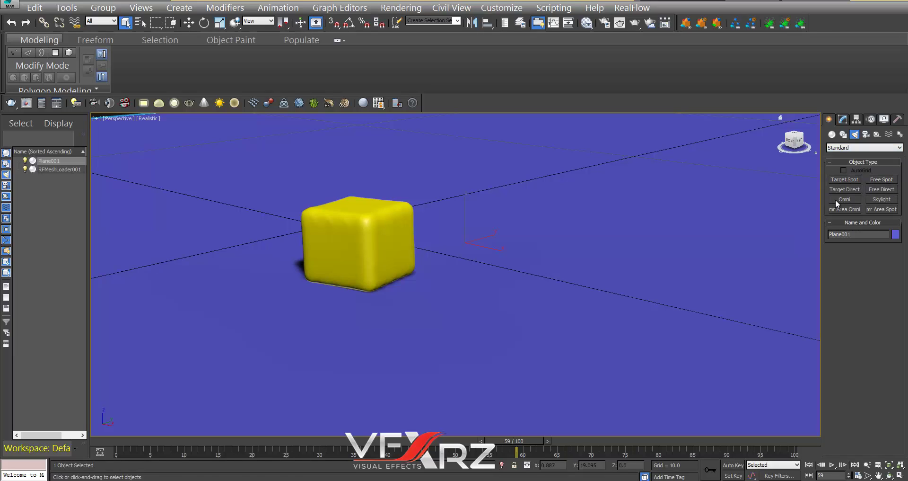
click(880, 188)
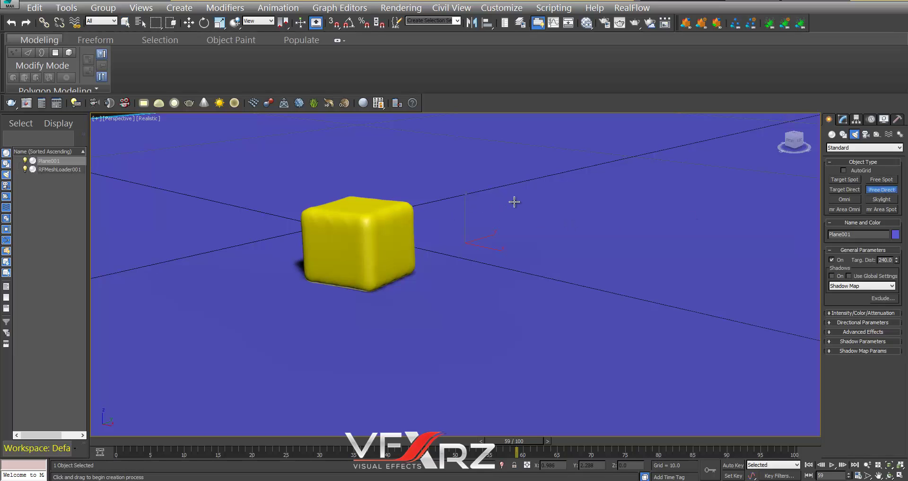
middle_drag(513, 201, 469, 178)
middle_drag(421, 197, 518, 197)
scroll(513, 198, down, 5)
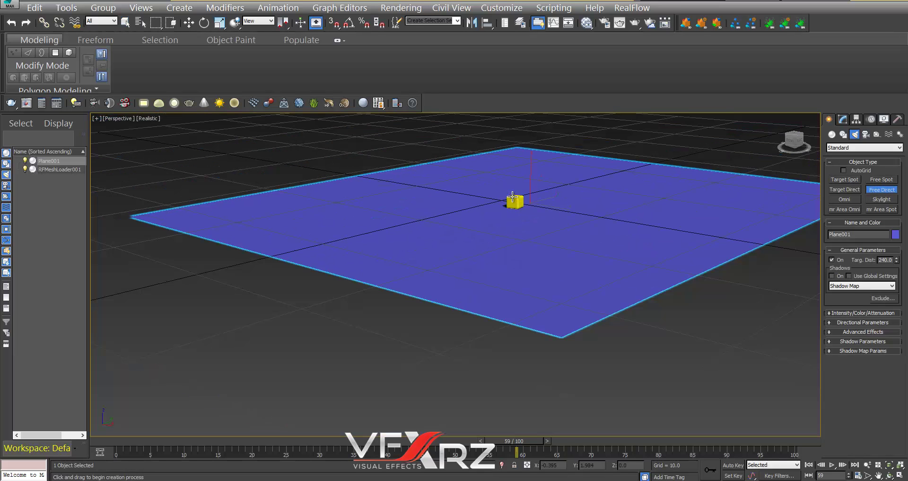
scroll(471, 210, down, 6)
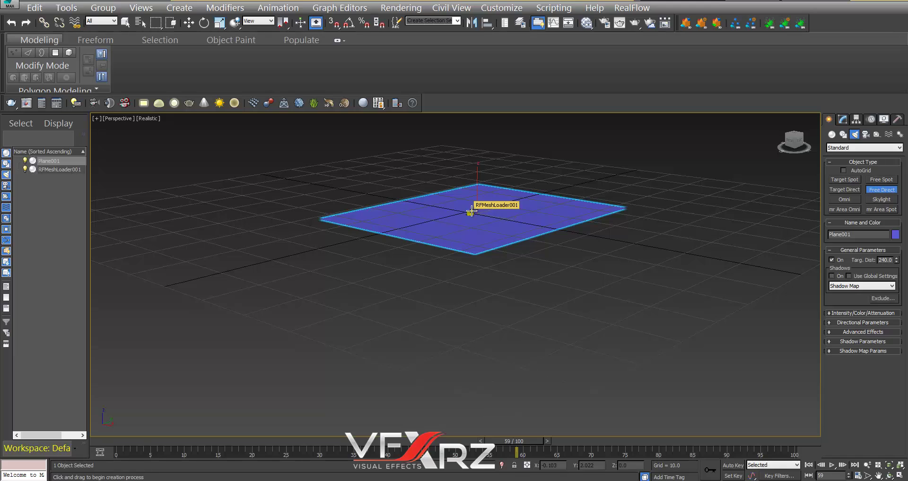
click(471, 209)
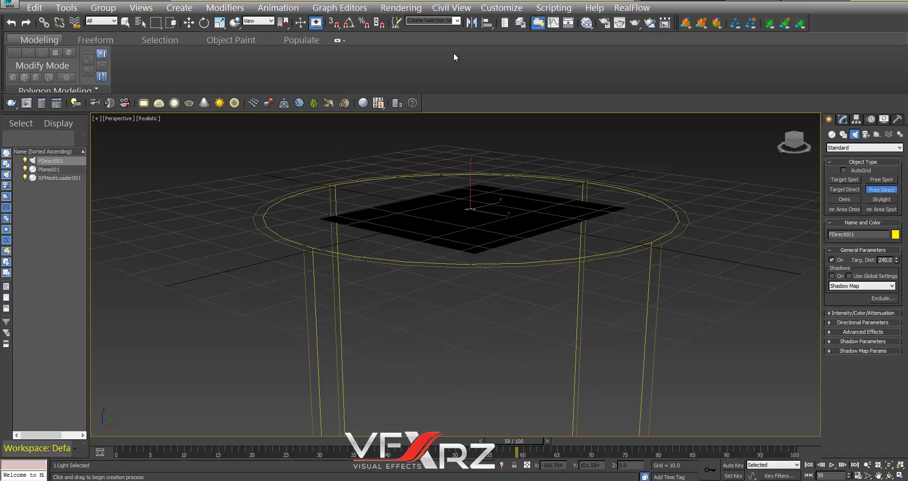
Step: Raise the direct light along Z to about 8.8 units above the plane and check the lighting on the cube
click(189, 23)
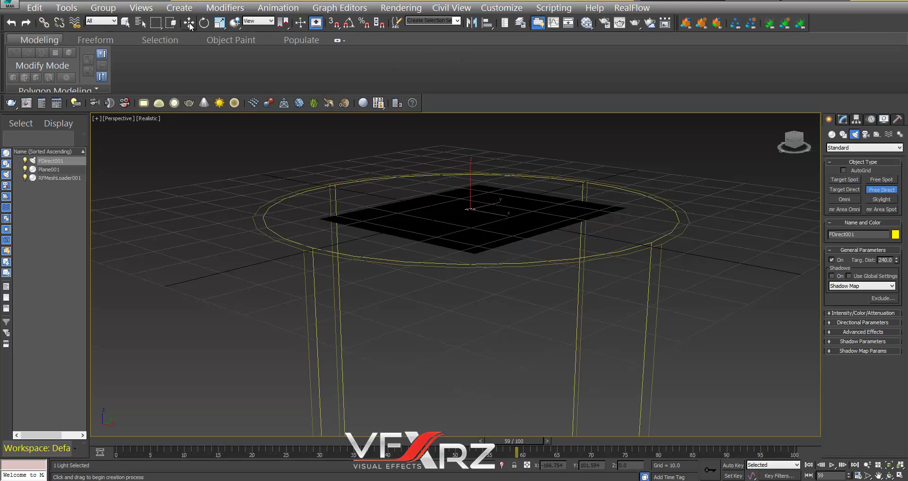
click(473, 167)
click(470, 212)
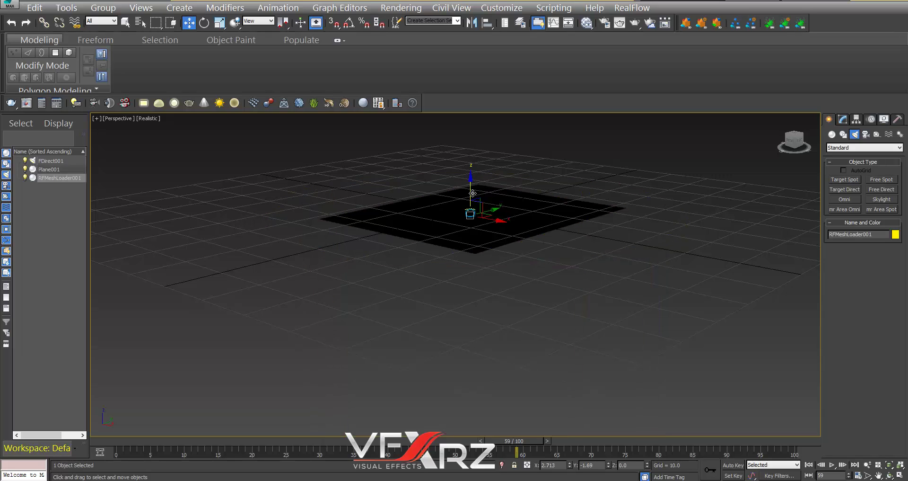
click(43, 161)
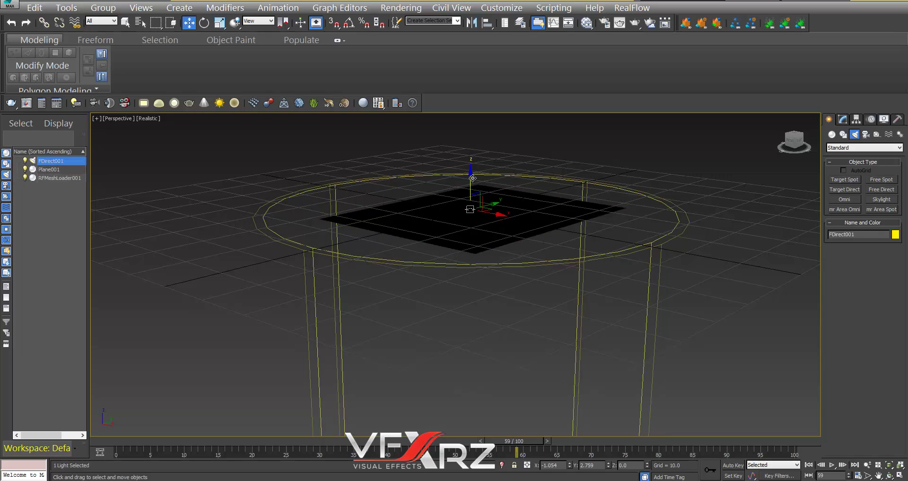
mouse_move(469, 169)
mouse_down()
mouse_move(470, 187)
mouse_move(470, 163)
mouse_up()
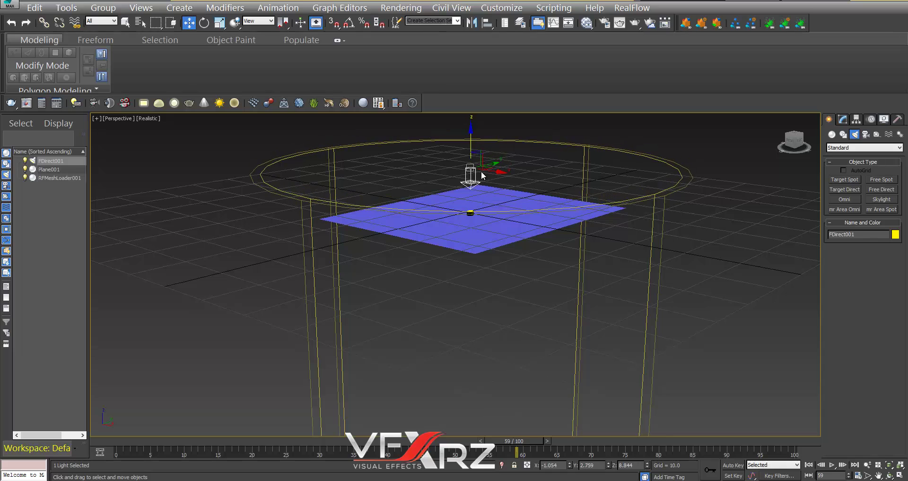
scroll(477, 226, up, 5)
scroll(438, 189, up, 10)
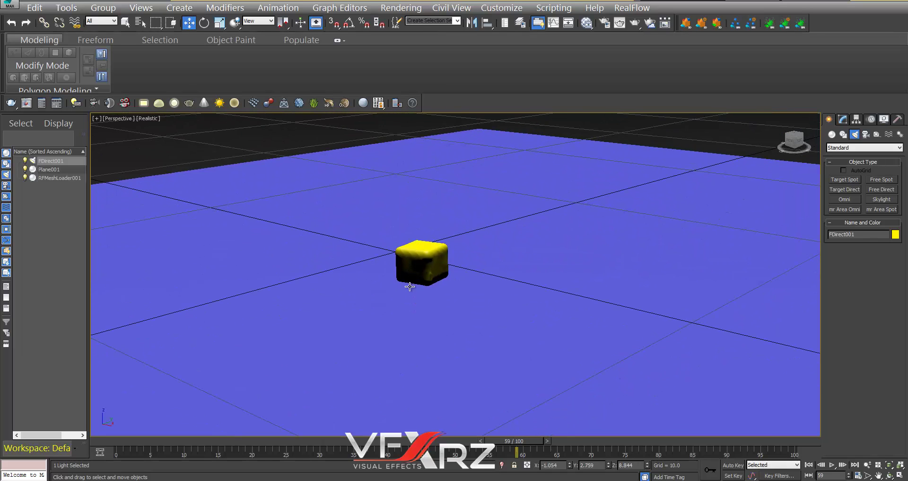
middle_drag(420, 281, 405, 271)
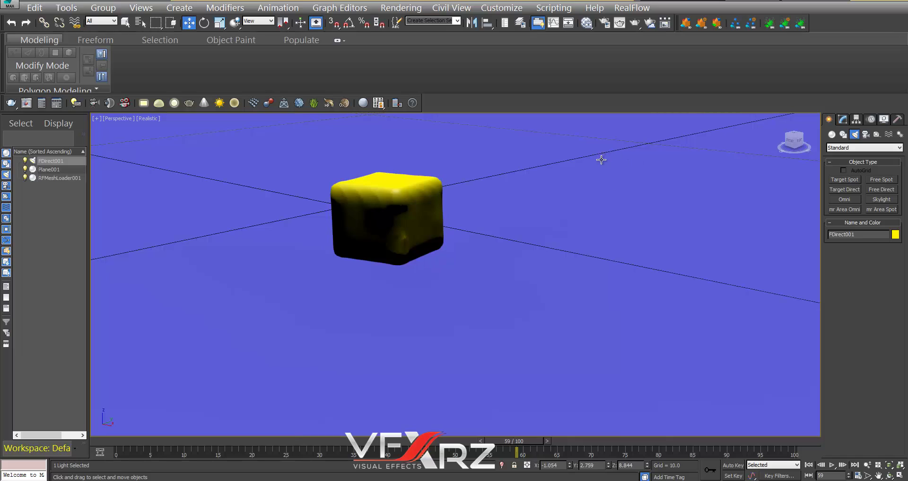
Step: Open the render setup and choose NVIDIA mental ray as the renderer
click(602, 26)
drag(381, 41, 653, 15)
click(668, 65)
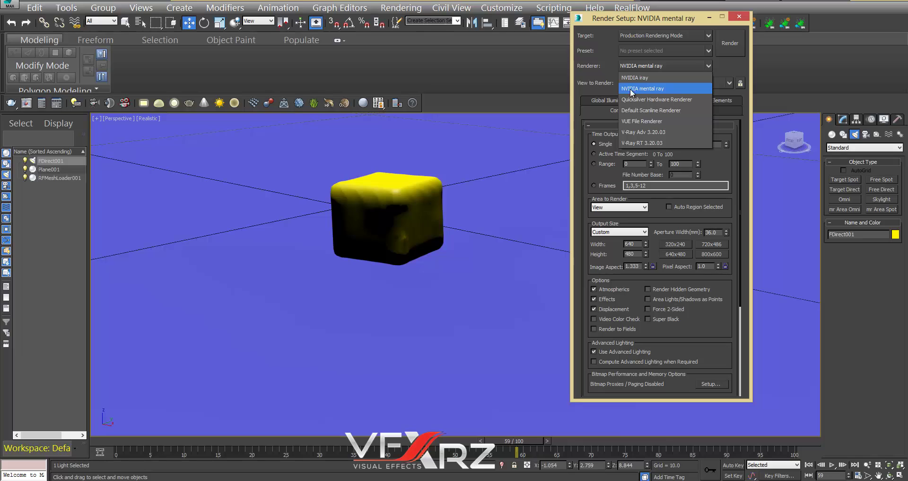
click(675, 88)
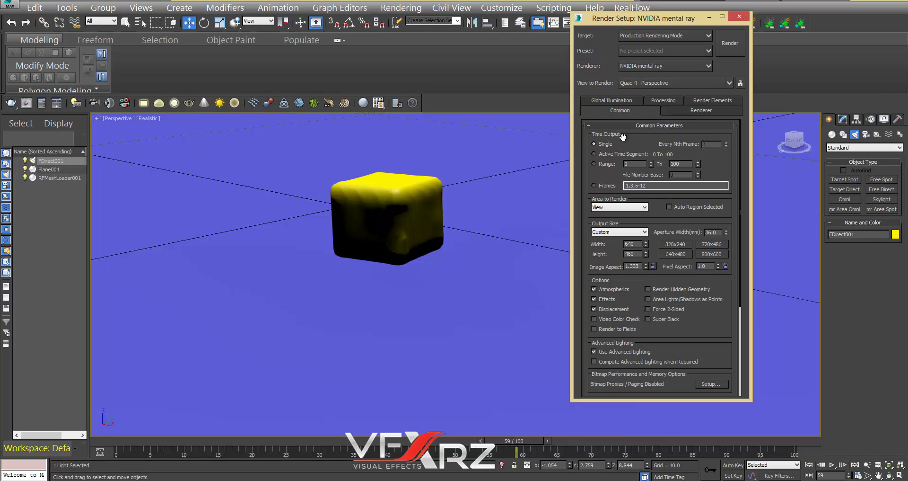
scroll(605, 242, down, 5)
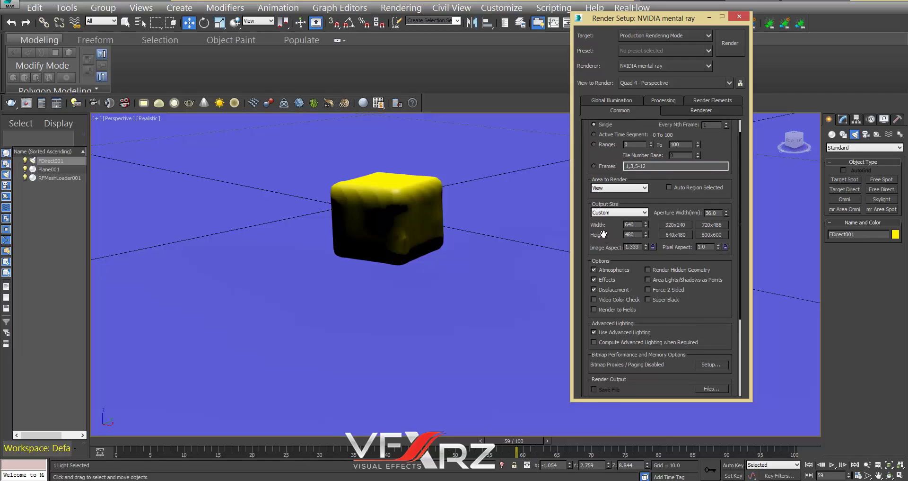
Step: Close the render setup and delete all existing material and map nodes from the Slate Material Editor's view
scroll(605, 168, up, 5)
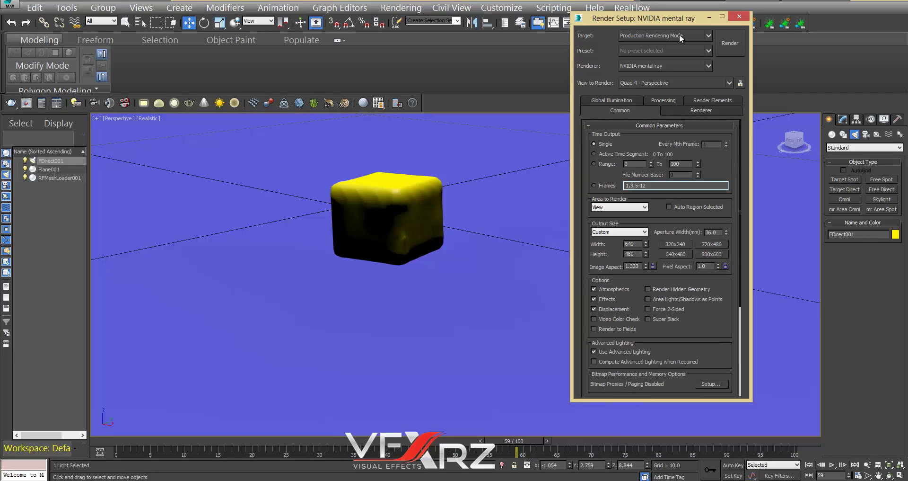
click(739, 17)
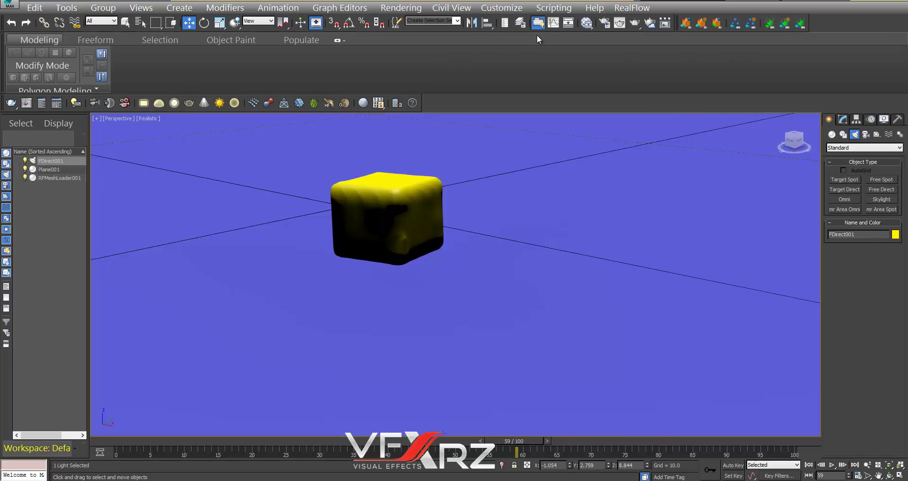
click(586, 23)
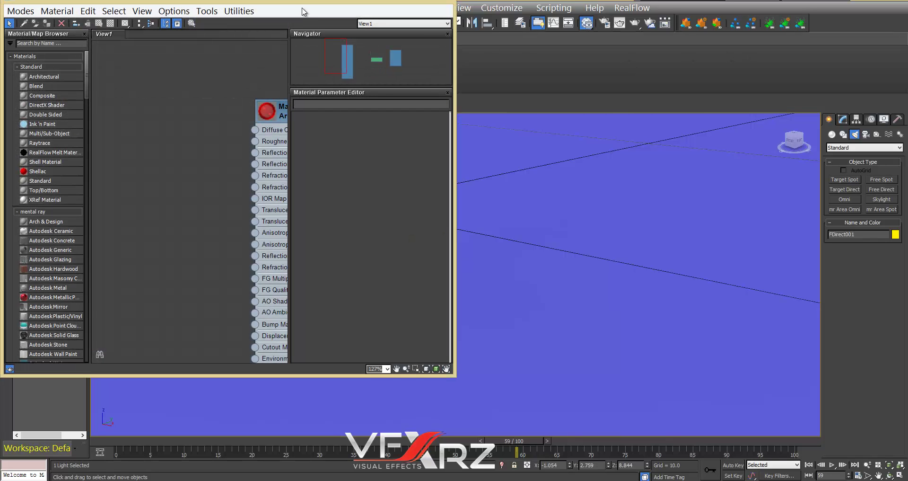
drag(301, 2, 339, 28)
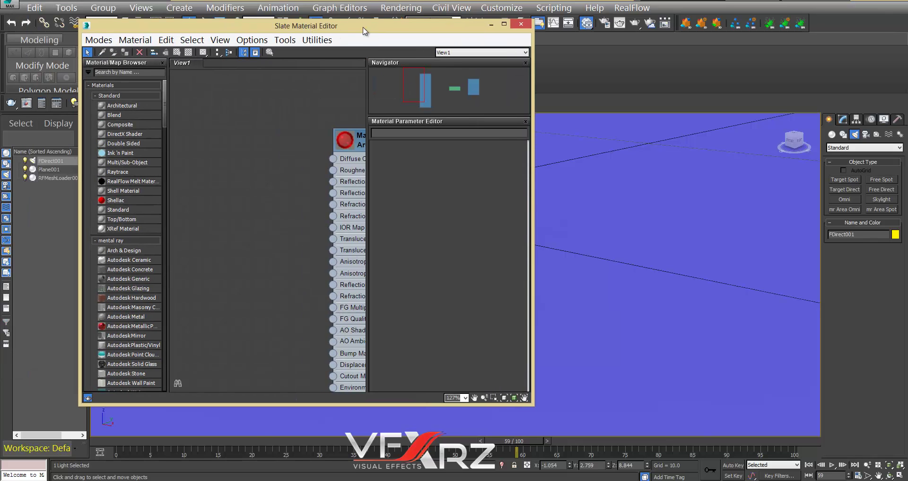
double_click(363, 27)
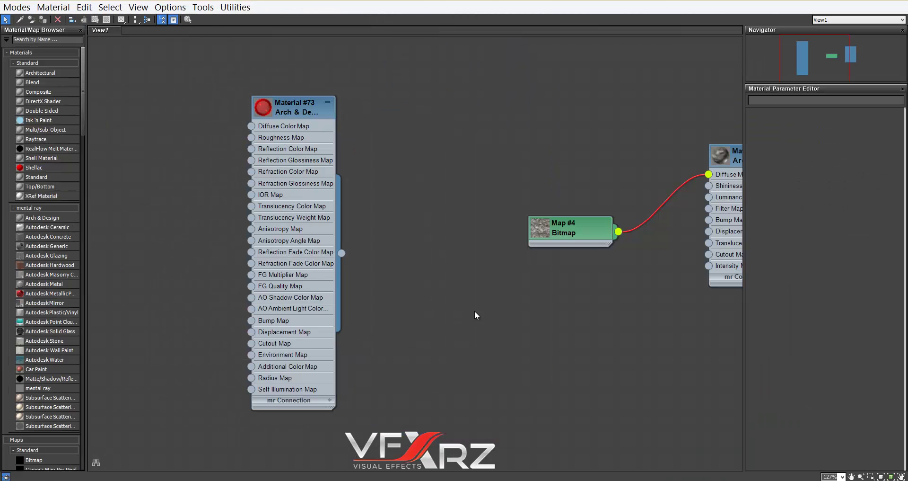
middle_drag(475, 312, 409, 311)
drag(719, 66, 144, 431)
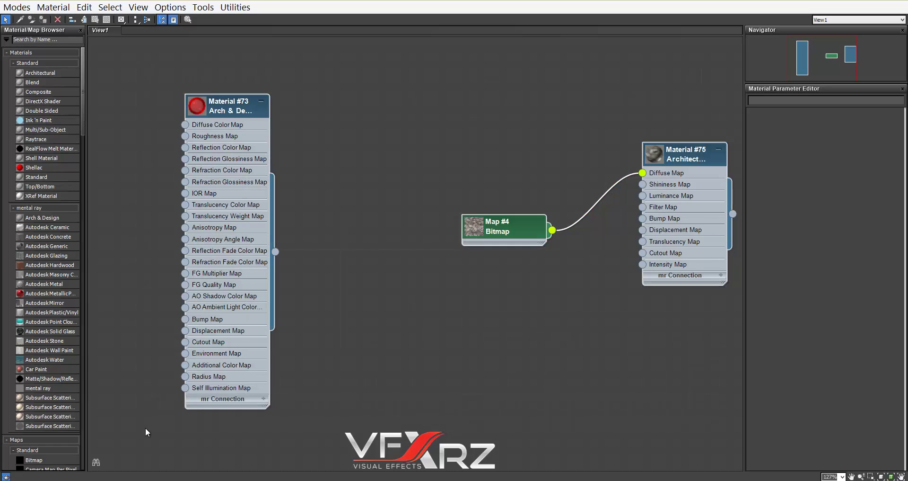
key(Delete)
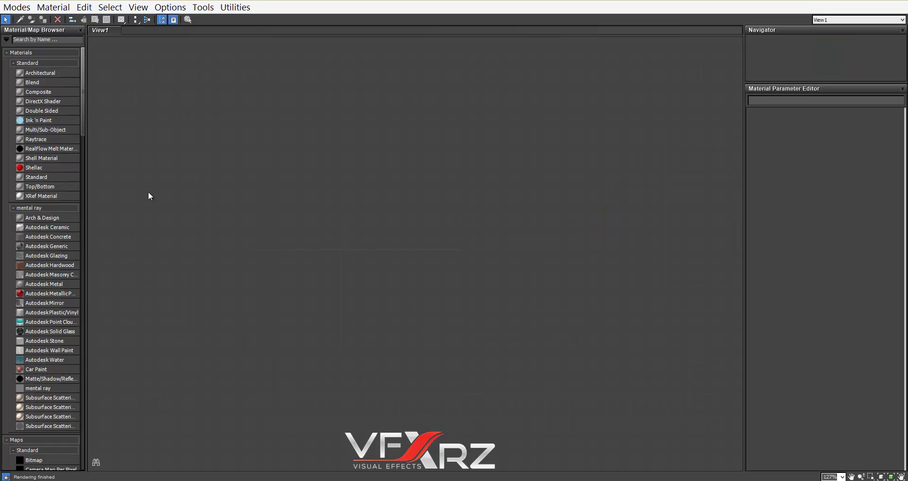
Step: Create a mental ray Arch & Design material node in the empty material view
right_click(311, 141)
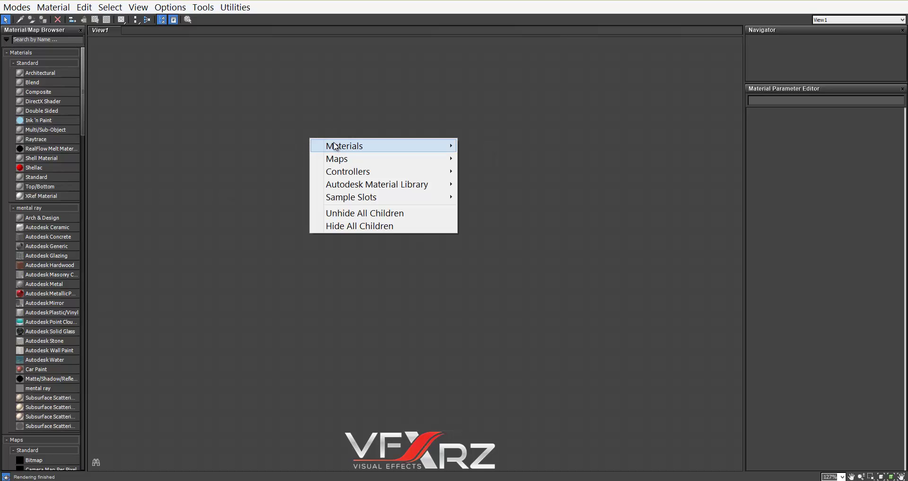
mouse_move(336, 146)
mouse_move(504, 161)
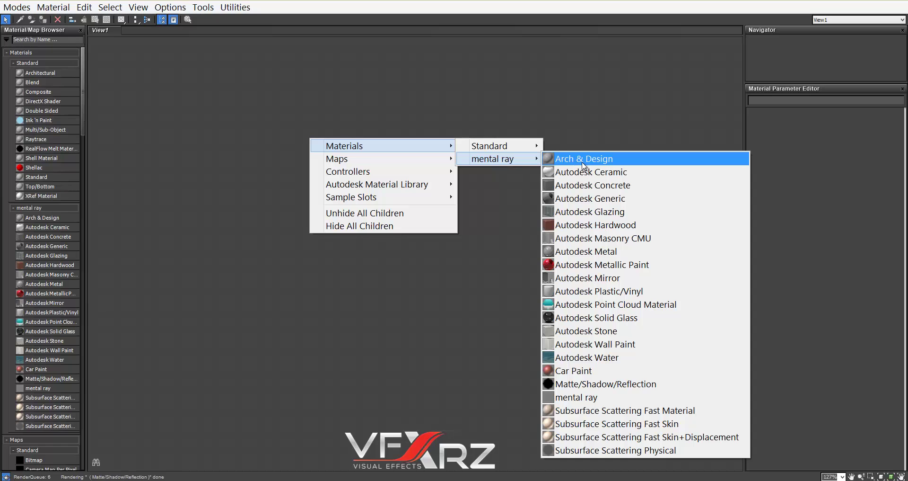
click(609, 163)
drag(310, 145, 298, 98)
Step: Assign the new Arch & Design material to the jelly cube in the perspective viewport
drag(302, 2, 102, 25)
middle_drag(160, 178, 62, 176)
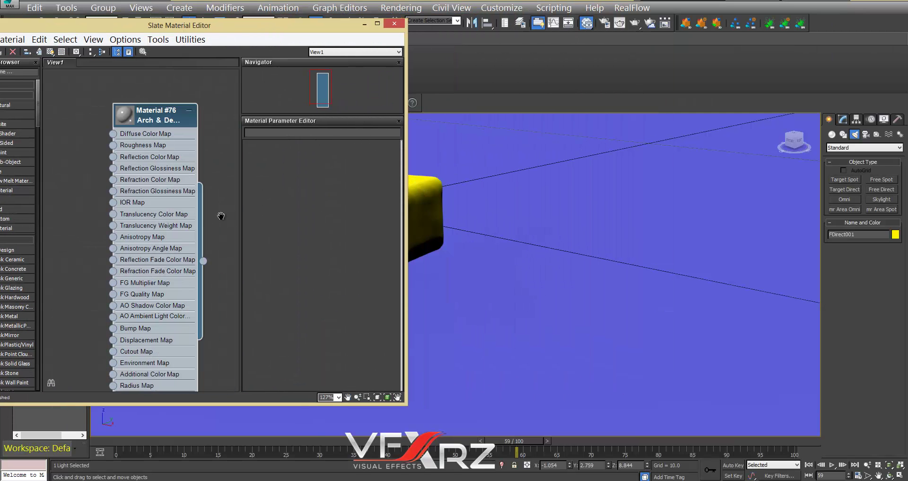
middle_drag(221, 216, 190, 209)
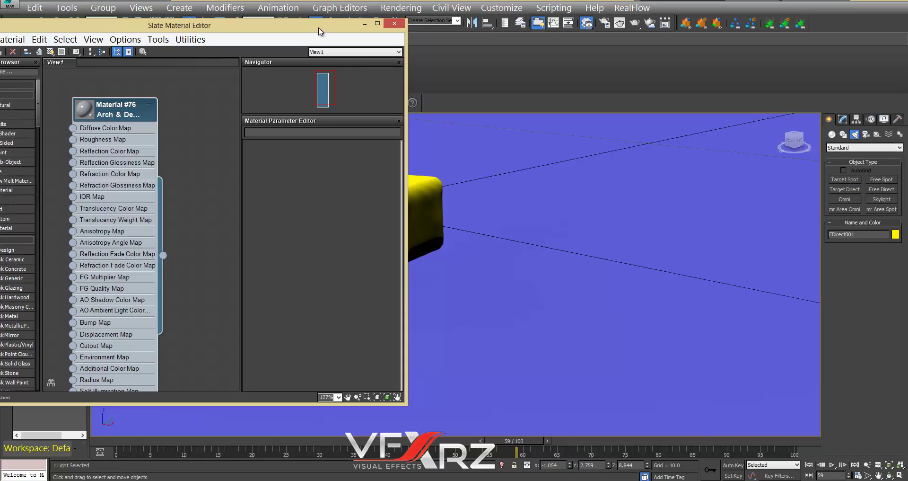
drag(320, 28, 266, 16)
drag(108, 244, 396, 211)
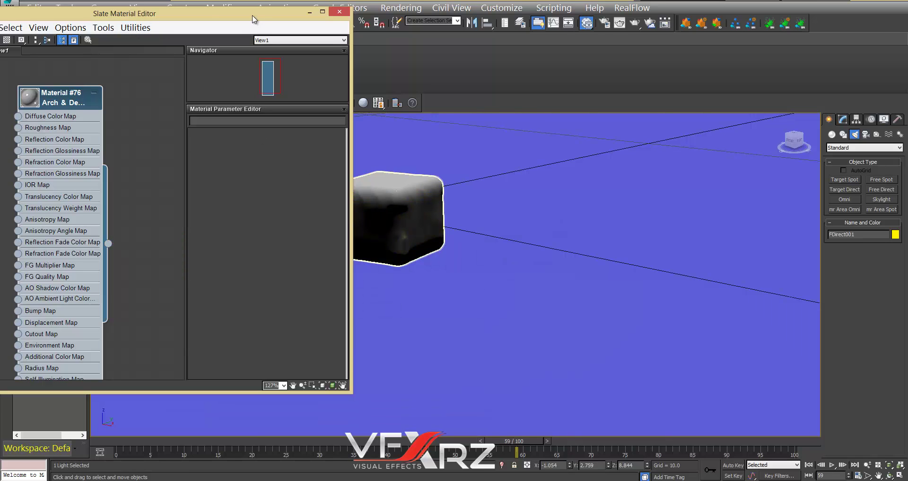
Step: Set the refraction transparency of the cube's Arch & Design material to 0.5
drag(254, 19, 807, 36)
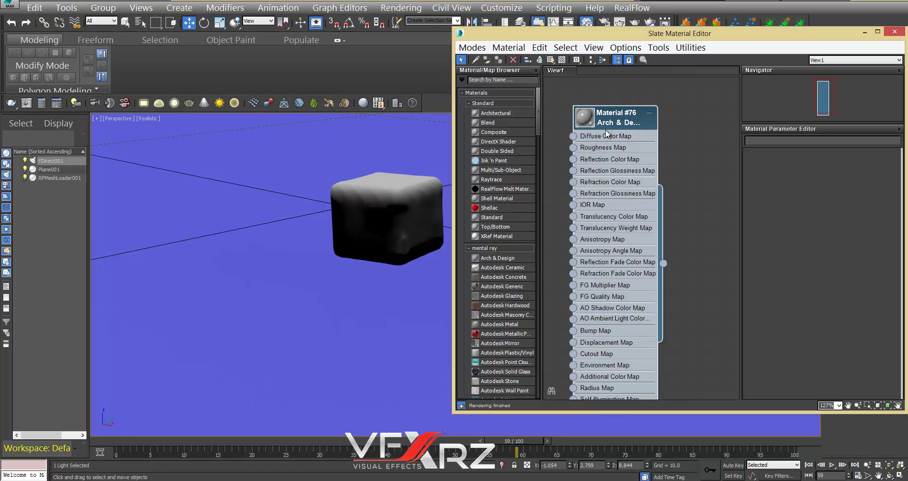
double_click(618, 122)
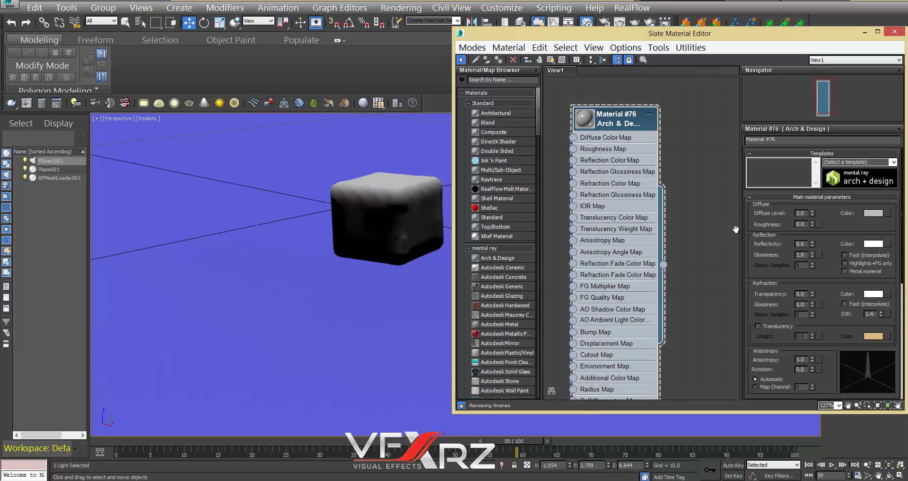
scroll(767, 267, down, 2)
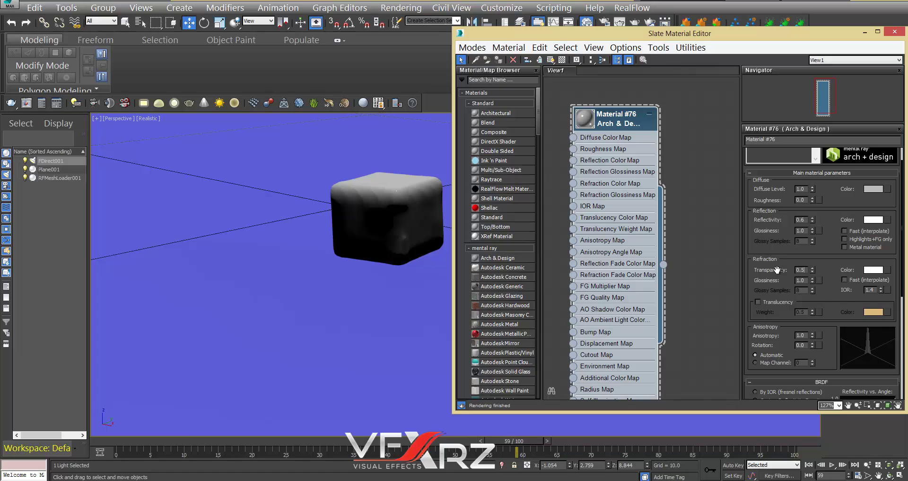
scroll(765, 274, up, 2)
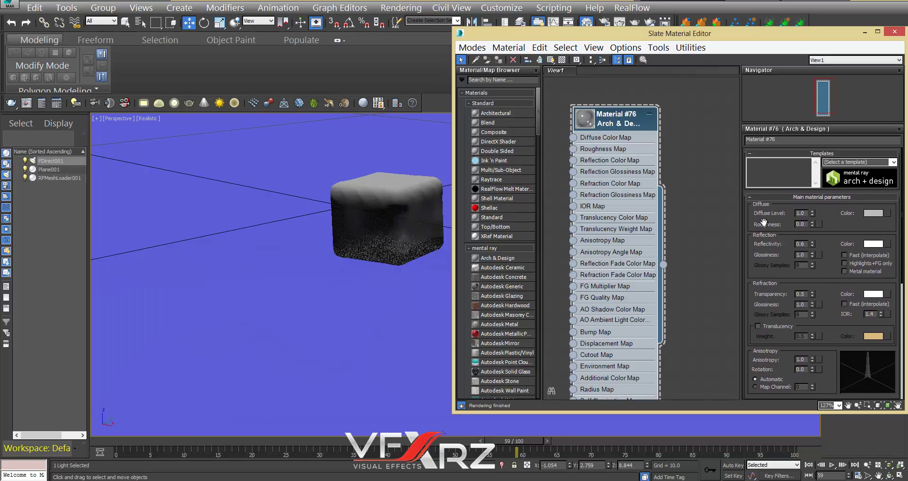
Step: Set the Arch & Design material's diffuse color to pure red with saturation 1.0 and value 1.0
click(873, 213)
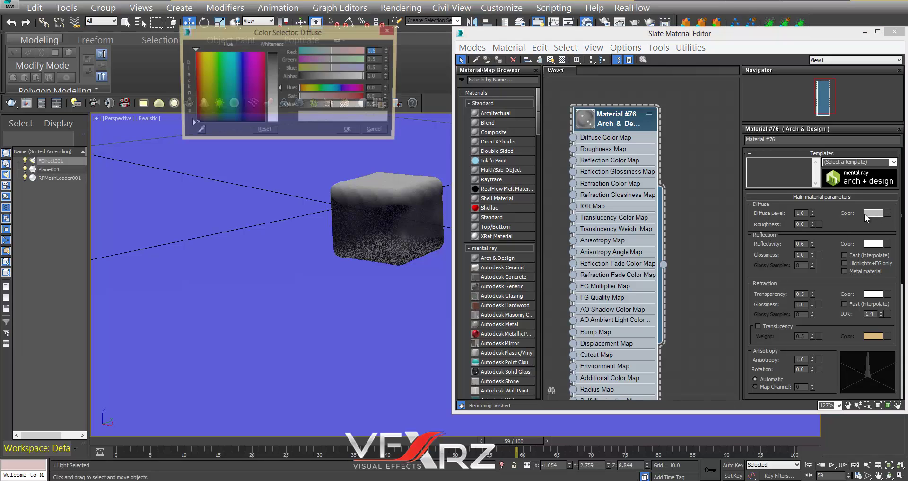
drag(202, 72, 194, 51)
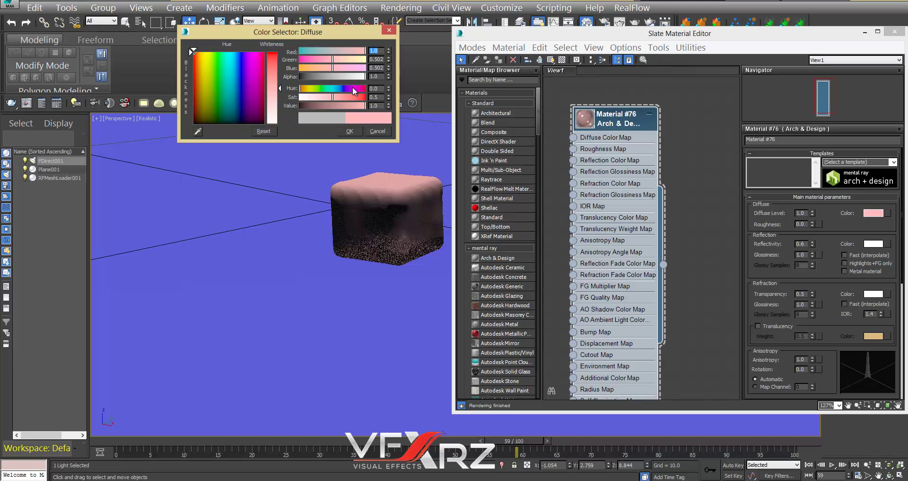
drag(332, 97, 360, 98)
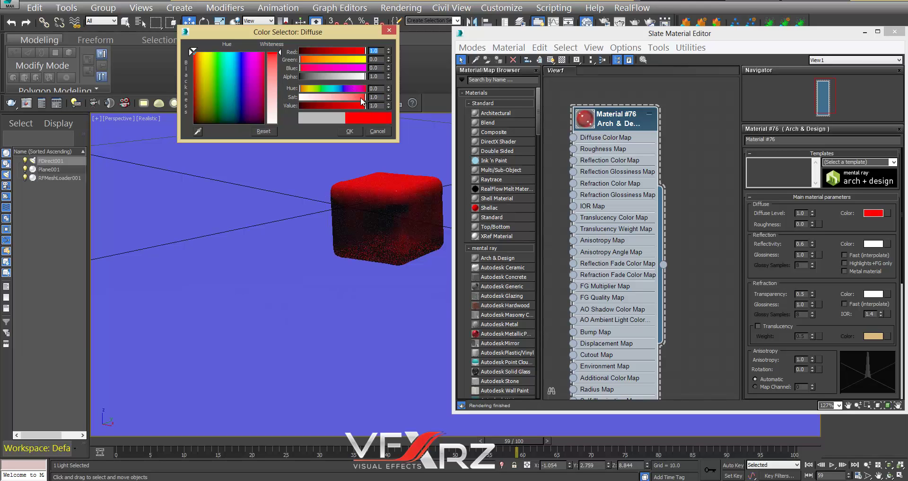
click(356, 138)
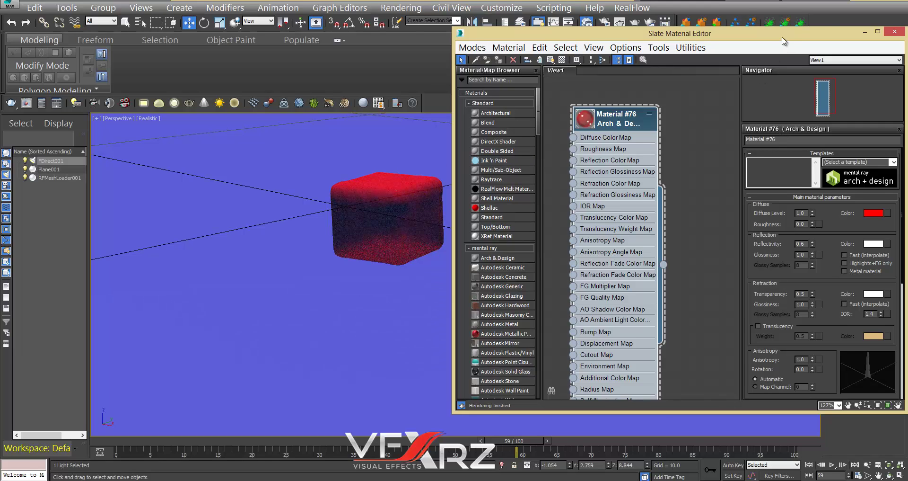
Step: Render the perspective view at frame 59 to check the red transparent material on the cube
drag(783, 41, 753, 40)
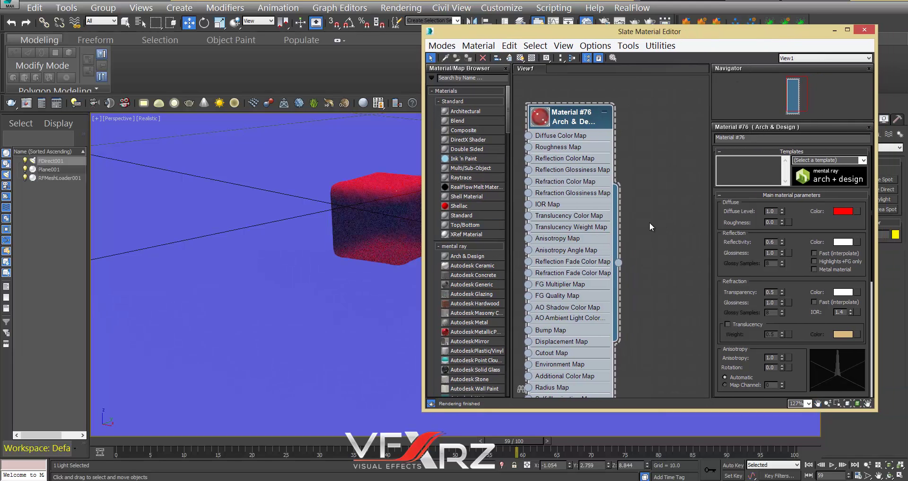
drag(663, 31, 743, 196)
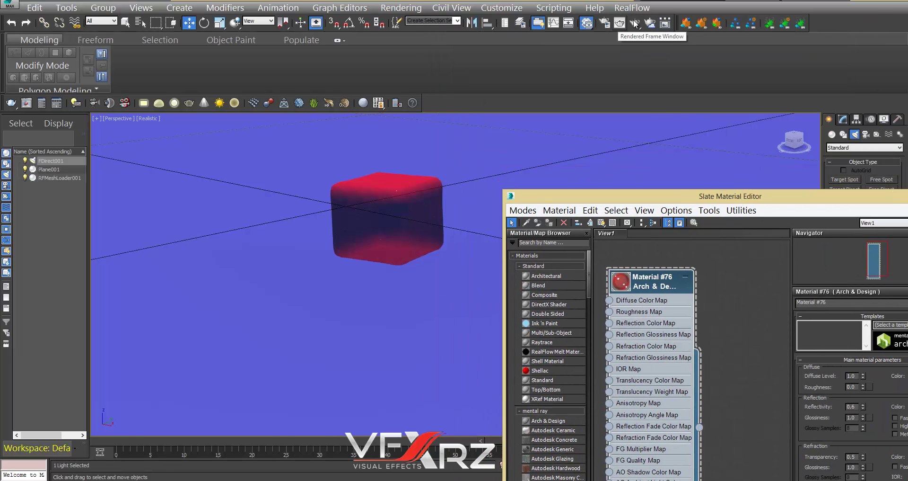
click(650, 23)
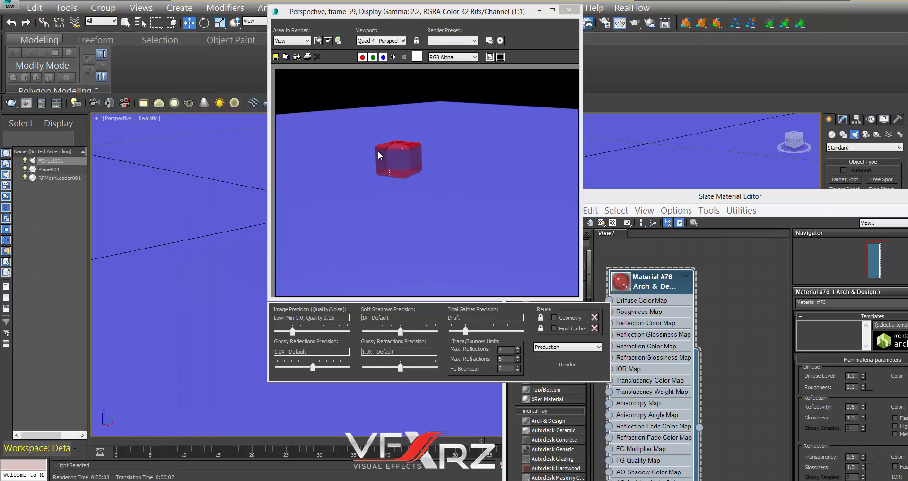
click(570, 10)
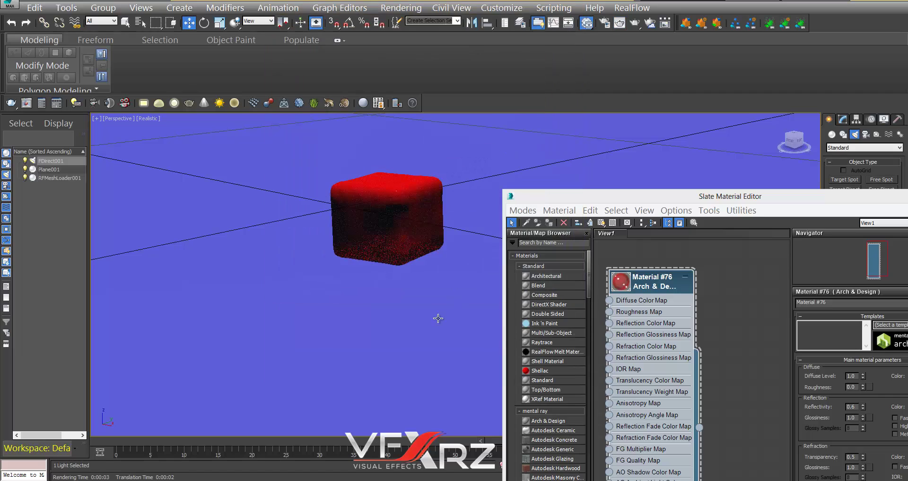
Step: Go to frame 23 and render the perspective view to check the jelly cube there
drag(177, 450, 288, 455)
key(w)
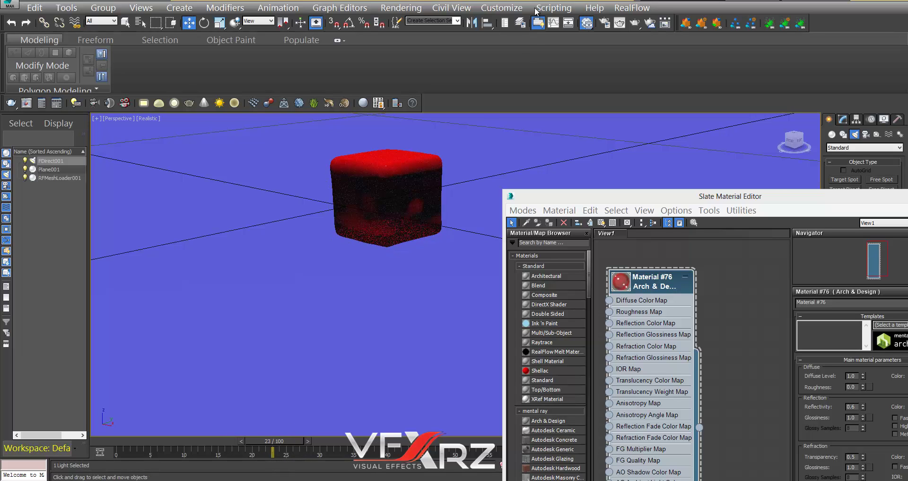
click(635, 28)
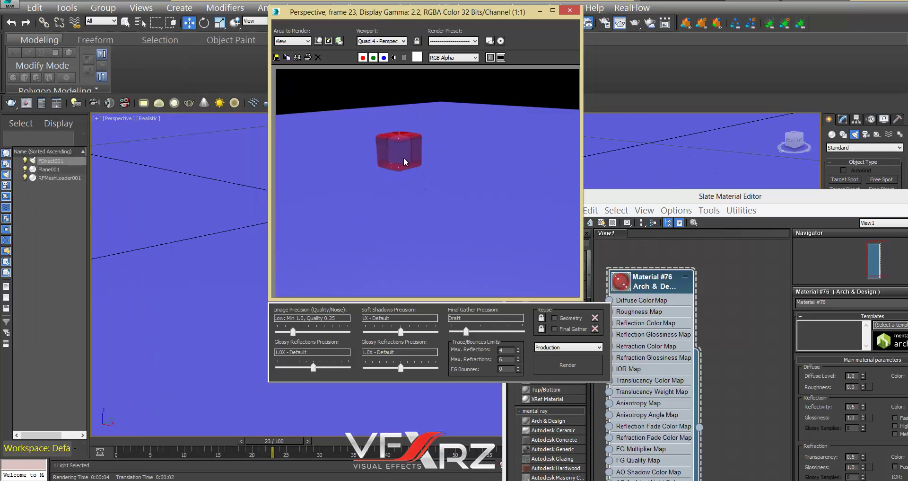
click(570, 9)
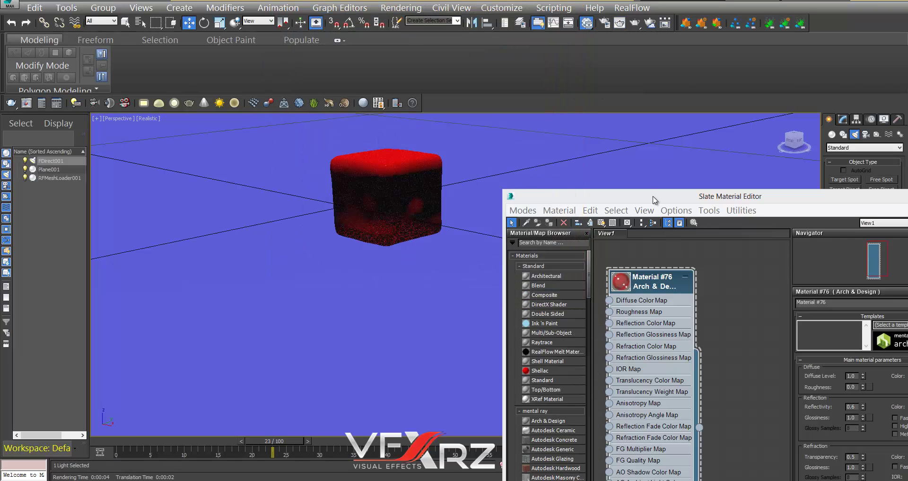
Step: Add a standard Architectural material node and place it clear of the Arch & Design node in a widened material editor
drag(626, 194, 529, 54)
right_click(676, 170)
mouse_move(695, 179)
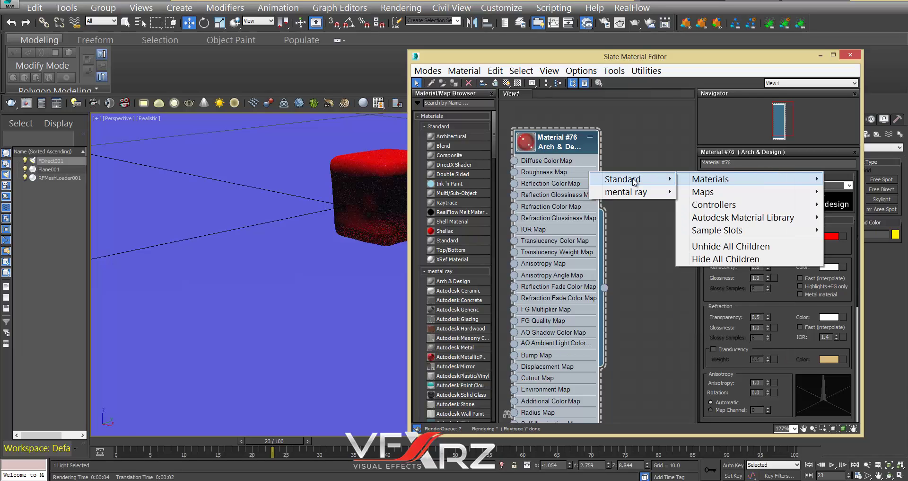
mouse_move(636, 179)
click(690, 180)
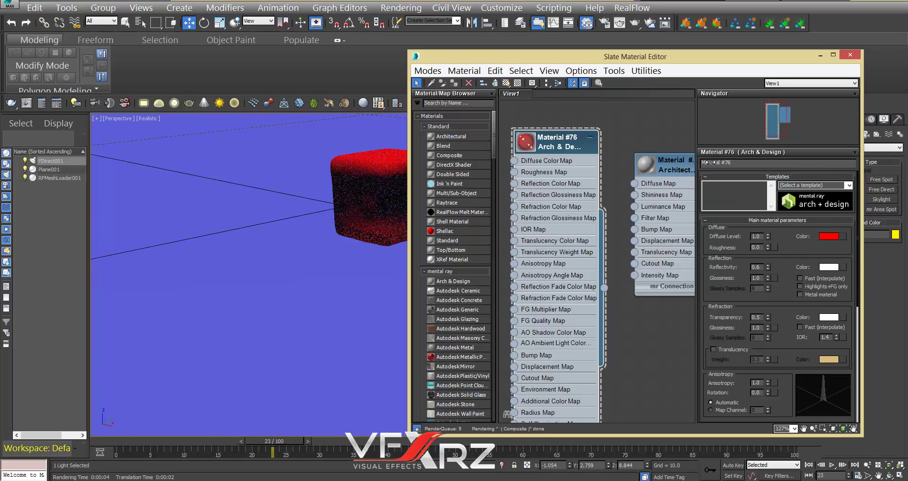
drag(655, 59, 468, 57)
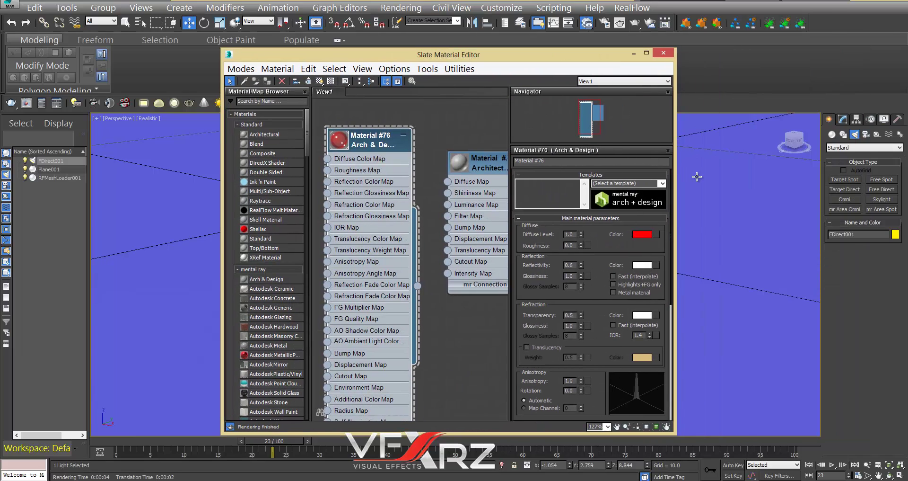
drag(677, 178, 857, 178)
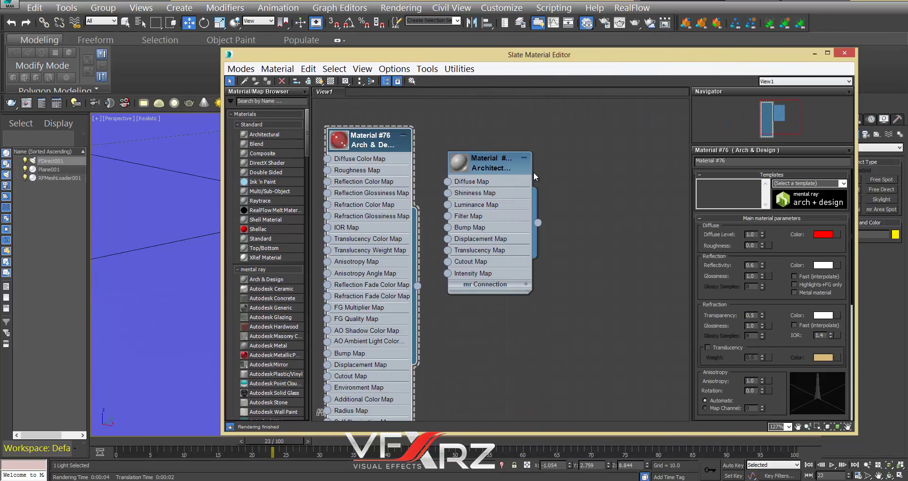
drag(477, 169, 585, 180)
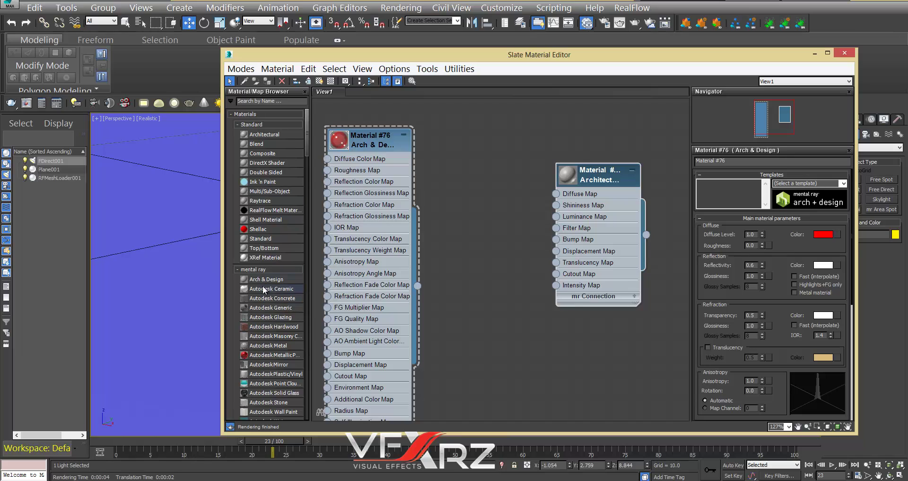
Step: Add a Bitmap map using Copy of lizardsk.jpg and connect it to the Architectural material's Diffuse Map
drag(306, 139, 328, 173)
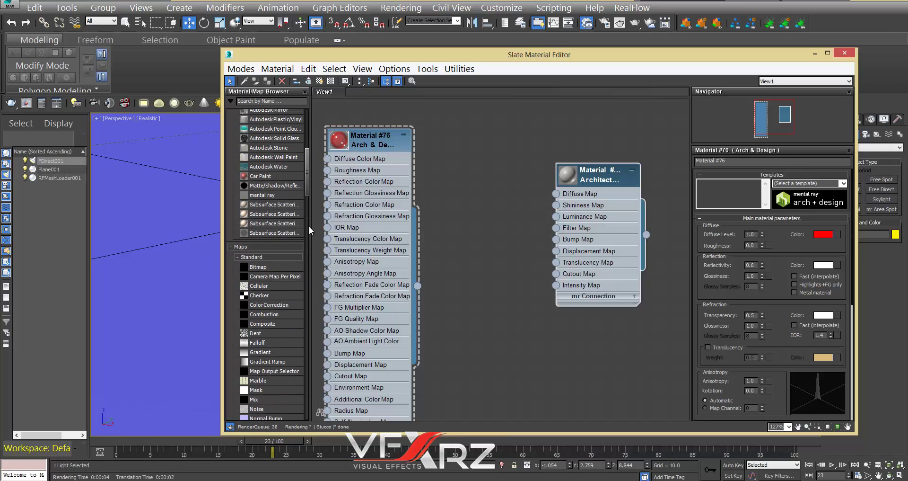
drag(503, 235, 504, 235)
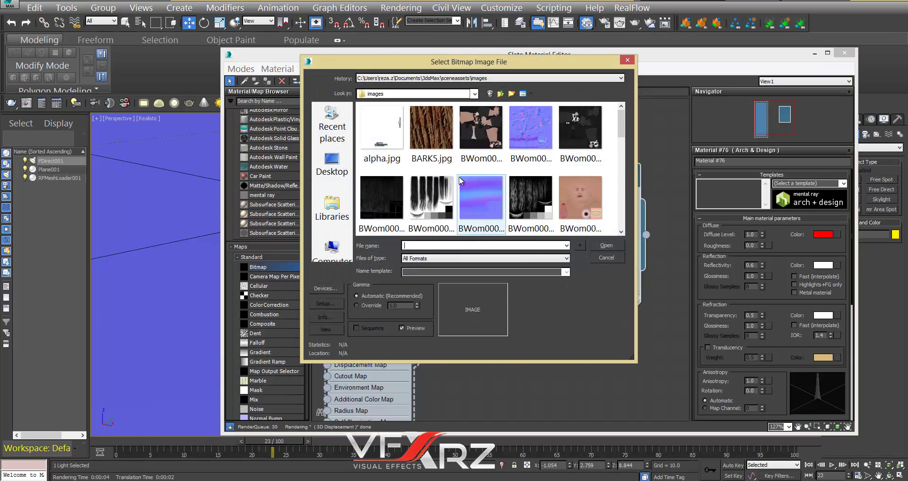
drag(622, 126, 626, 140)
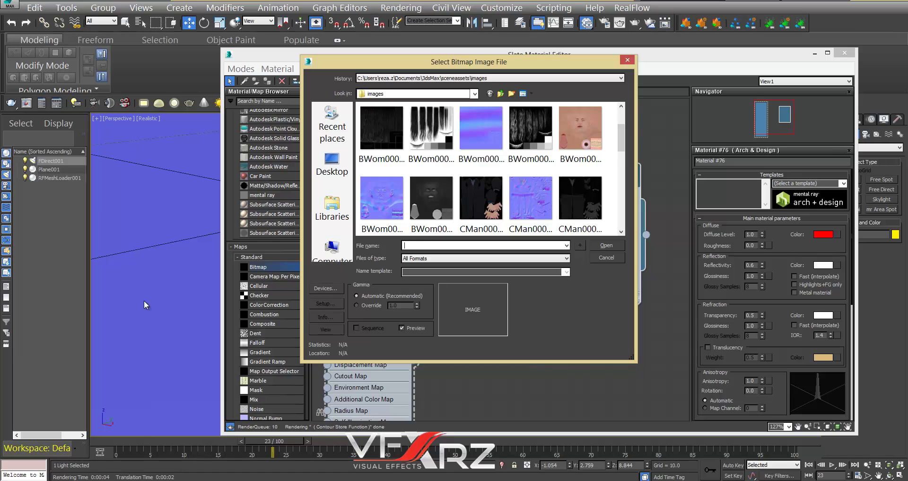
scroll(626, 157, down, 1)
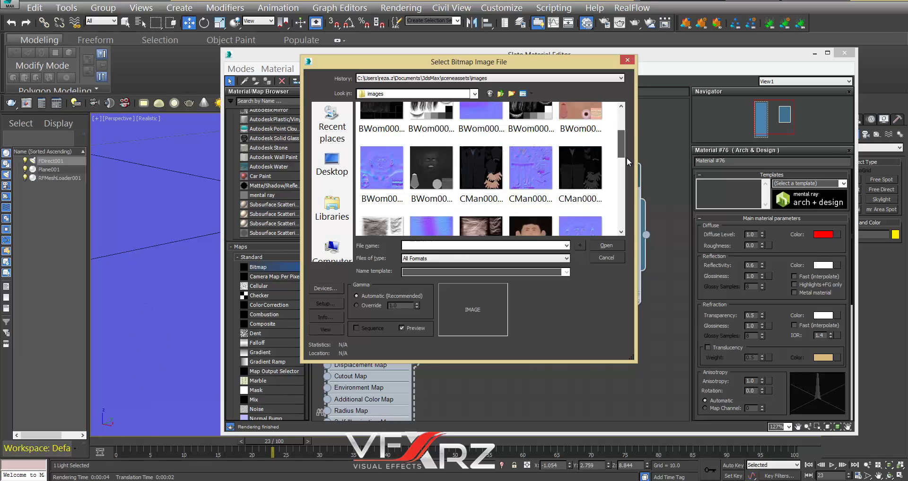
scroll(628, 174, down, 3)
click(577, 171)
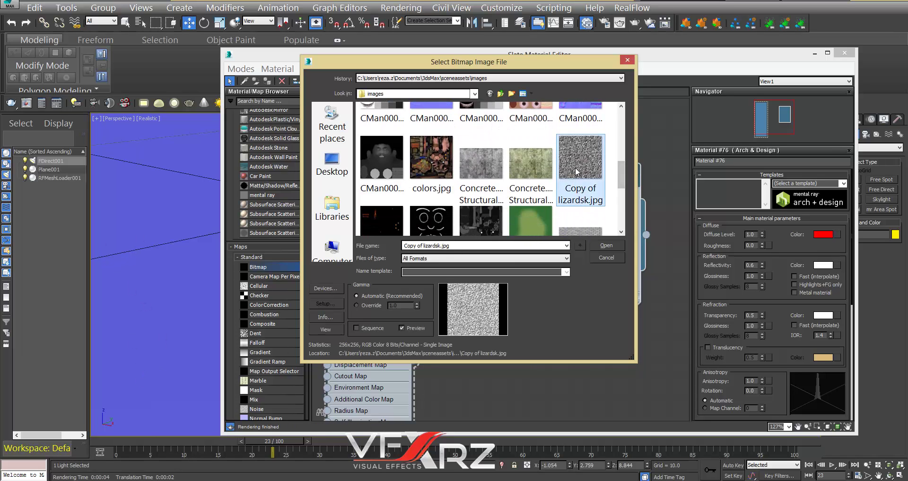
double_click(577, 171)
drag(504, 236, 480, 236)
drag(557, 194, 557, 194)
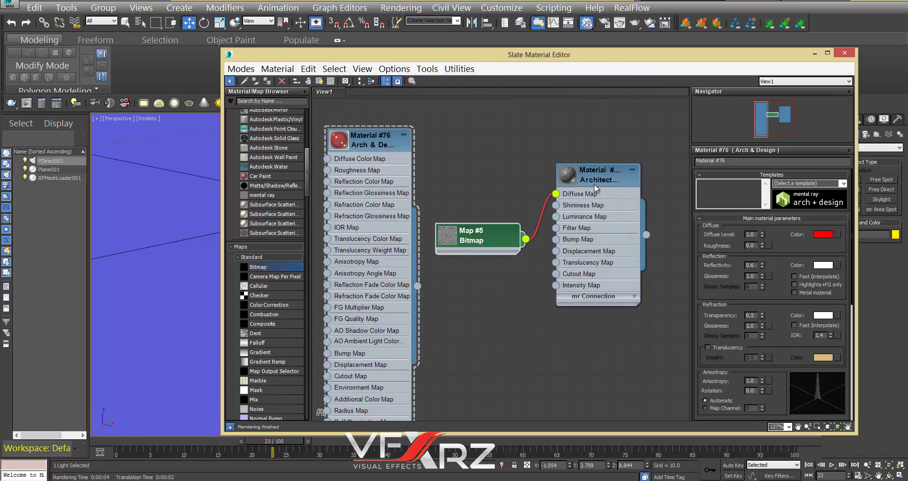
Step: Assign the Architectural material to the ground plane in the perspective view
drag(629, 51, 333, 57)
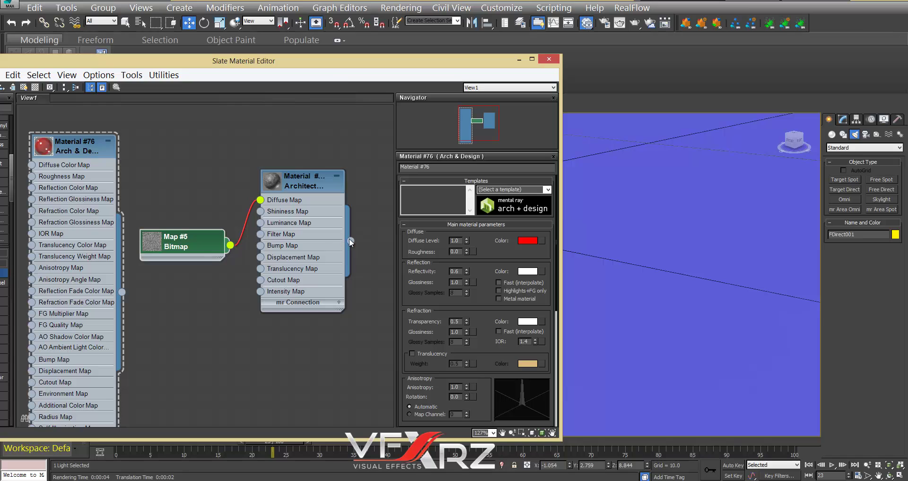
drag(351, 241, 741, 330)
drag(741, 294, 740, 293)
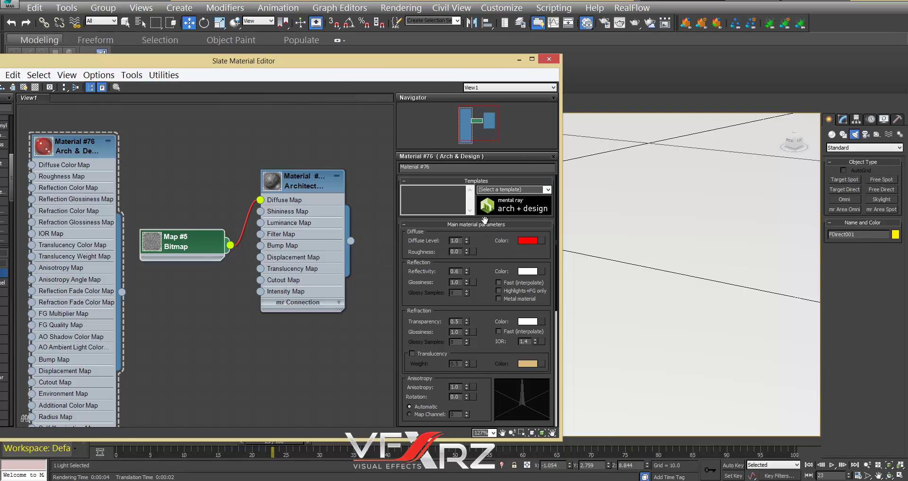
Step: Render the perspective view at frame 23 to check the bitmap-textured ground under the jelly cube
click(520, 60)
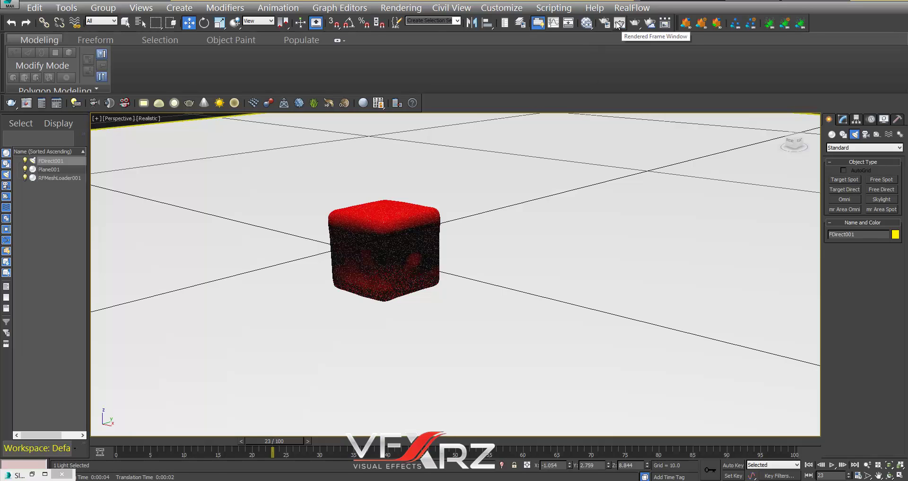
click(635, 22)
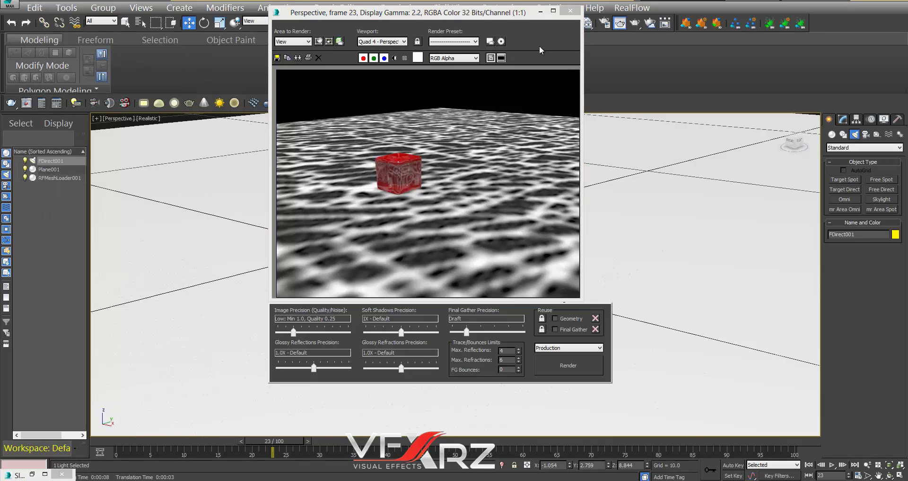
click(571, 11)
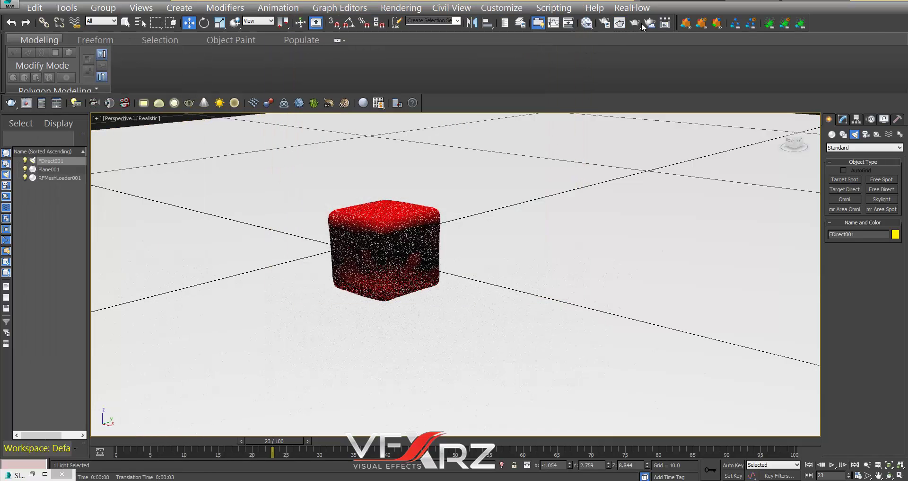
Step: Open the render output file dialog from the mental ray render setup and move it clear of the settings
click(617, 21)
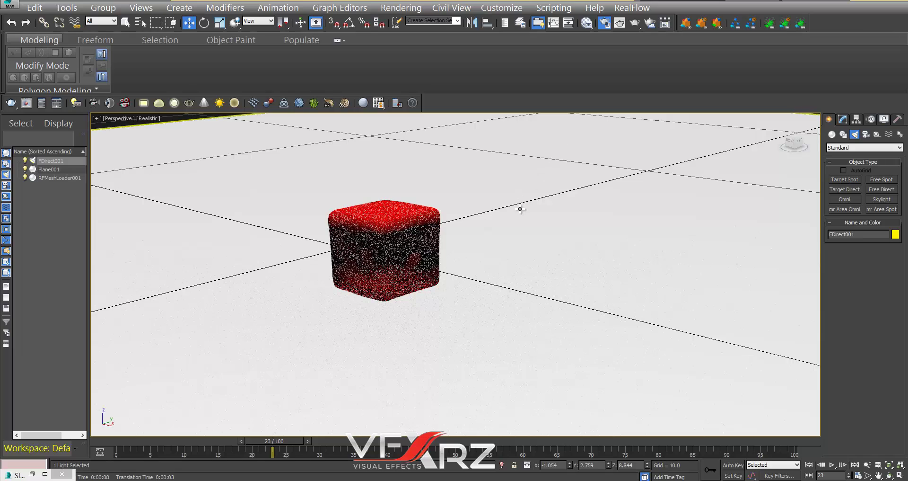
scroll(672, 279, down, 5)
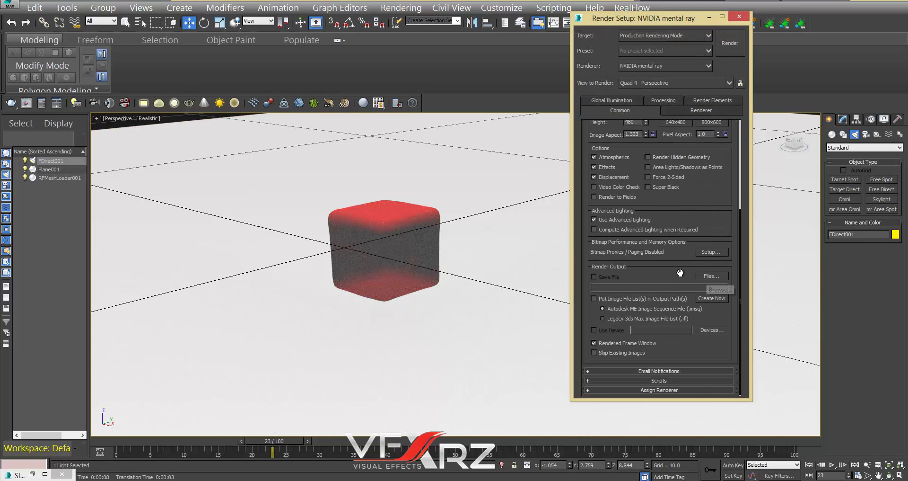
click(705, 277)
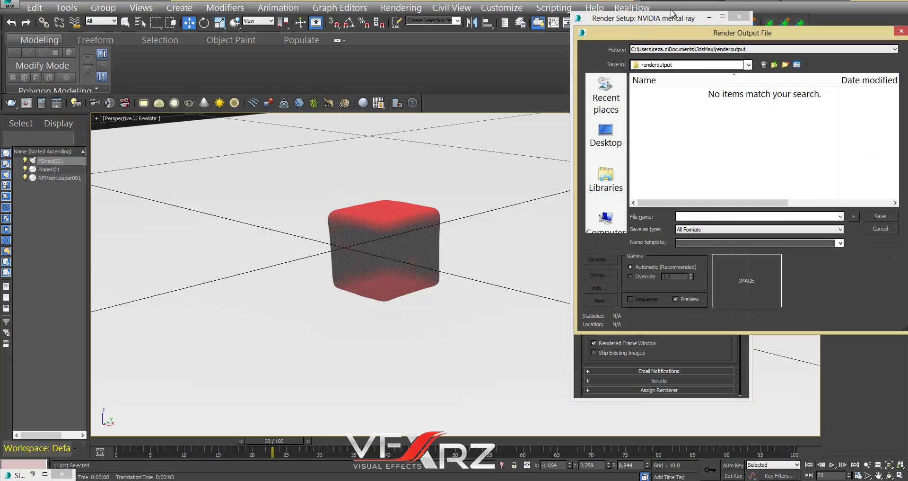
drag(690, 34, 377, 23)
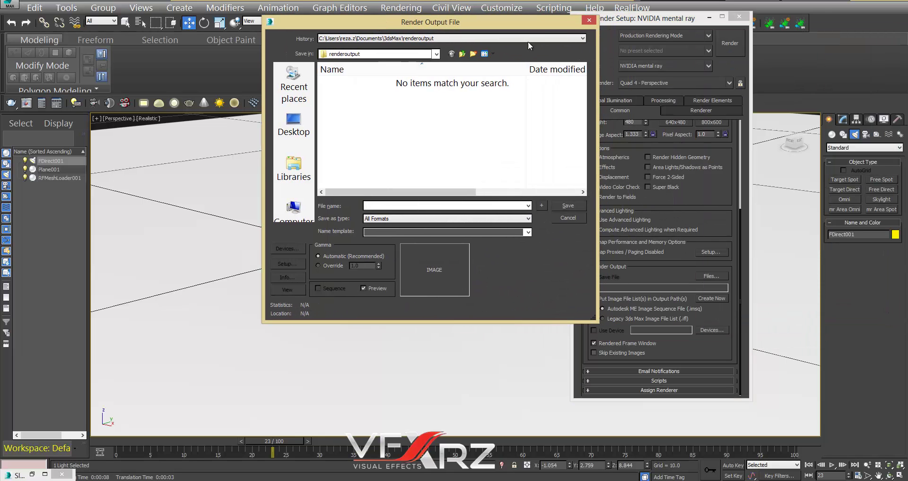
drag(474, 21, 384, 20)
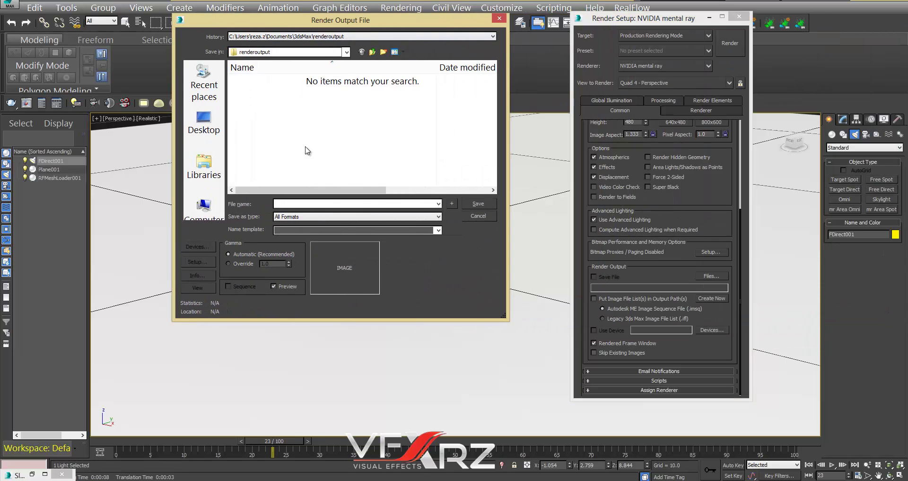
click(374, 53)
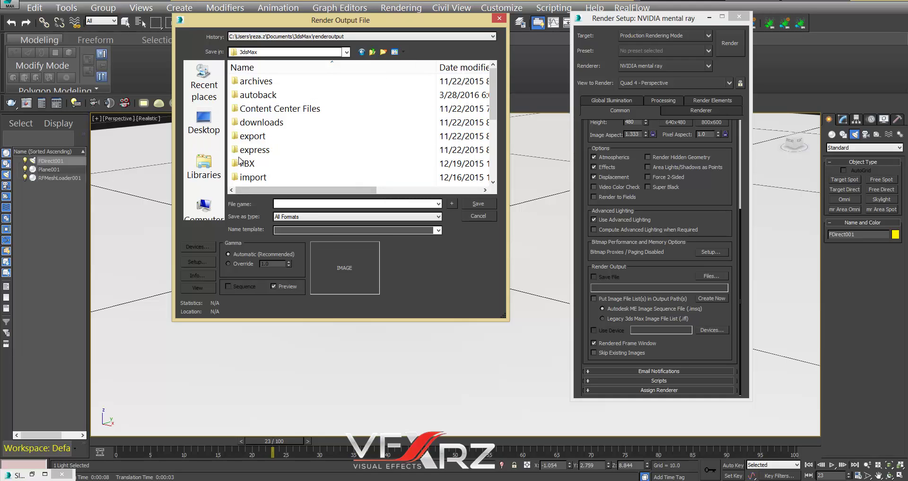
click(213, 189)
click(204, 208)
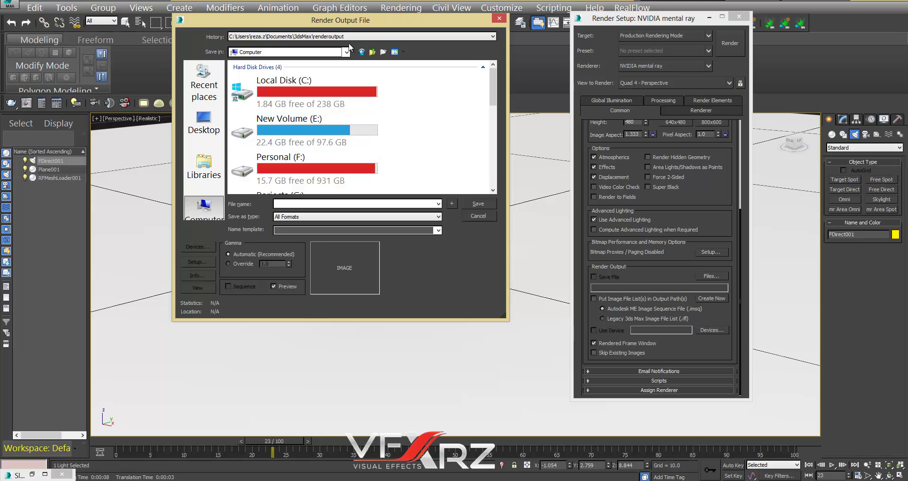
Step: Create a folder named render in the Pictures library and open it as the render output location
click(212, 161)
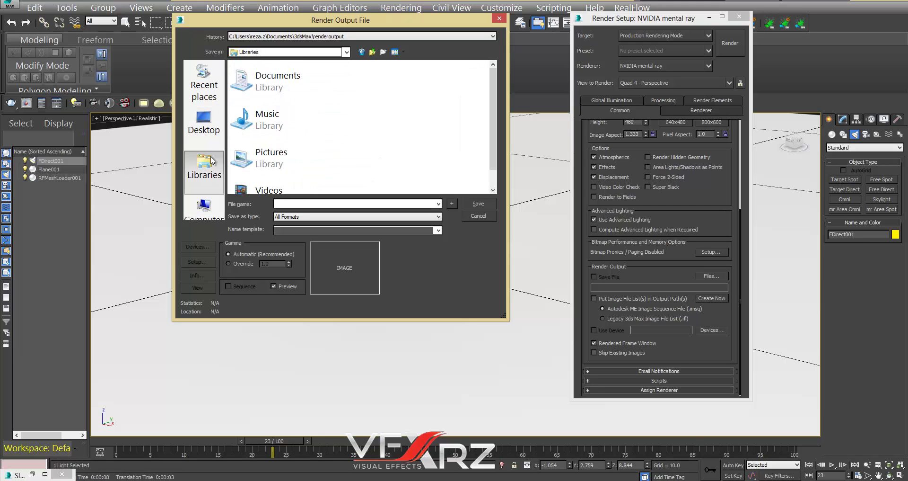
double_click(267, 160)
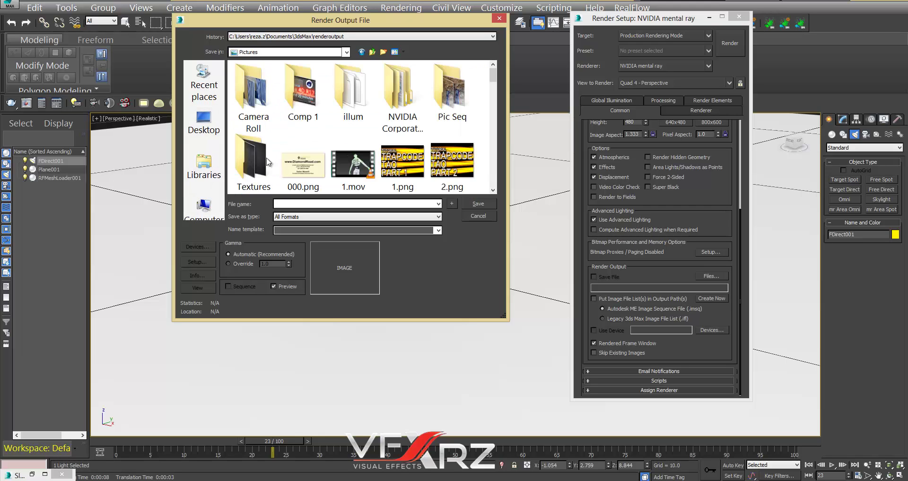
click(384, 51)
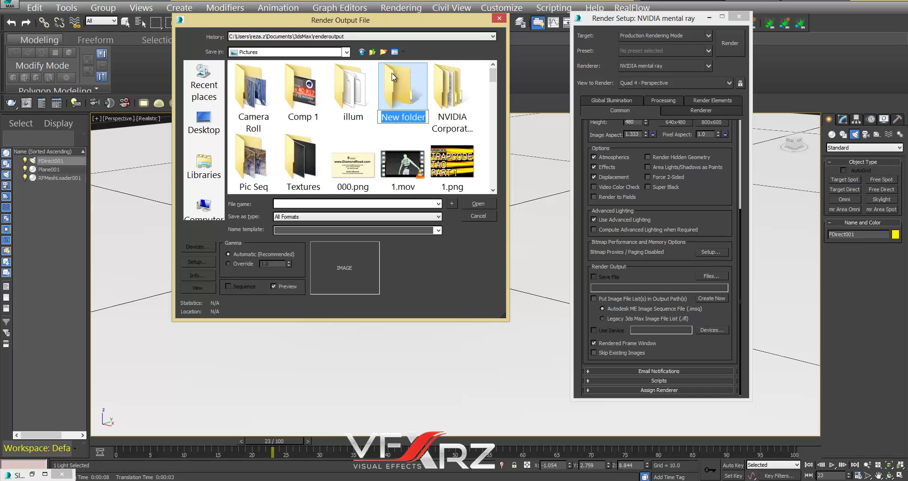
text(render)
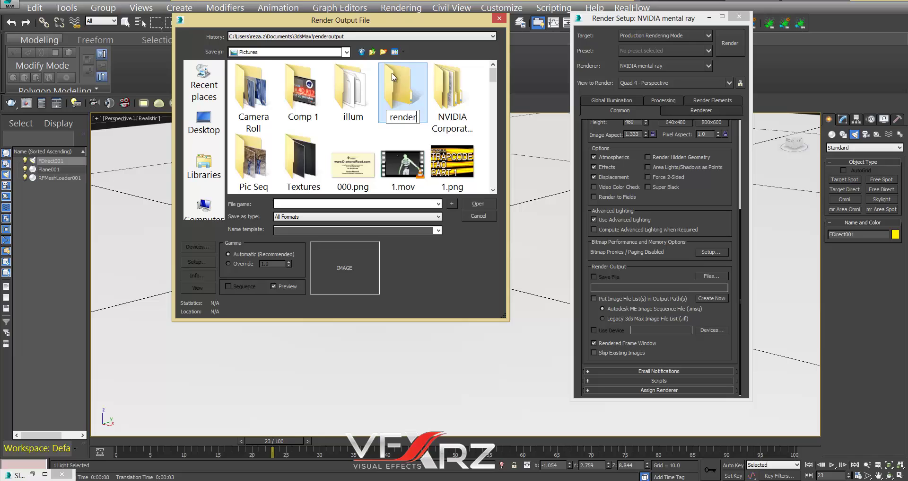
key(Return)
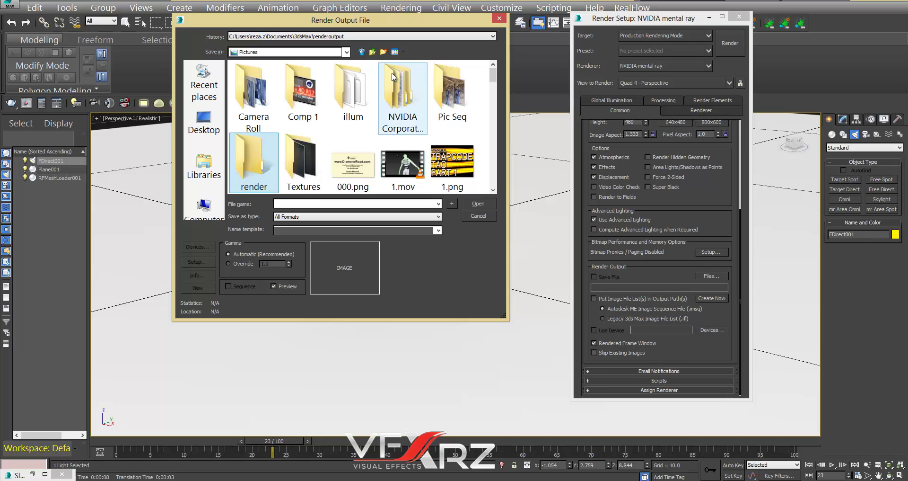
key(Return)
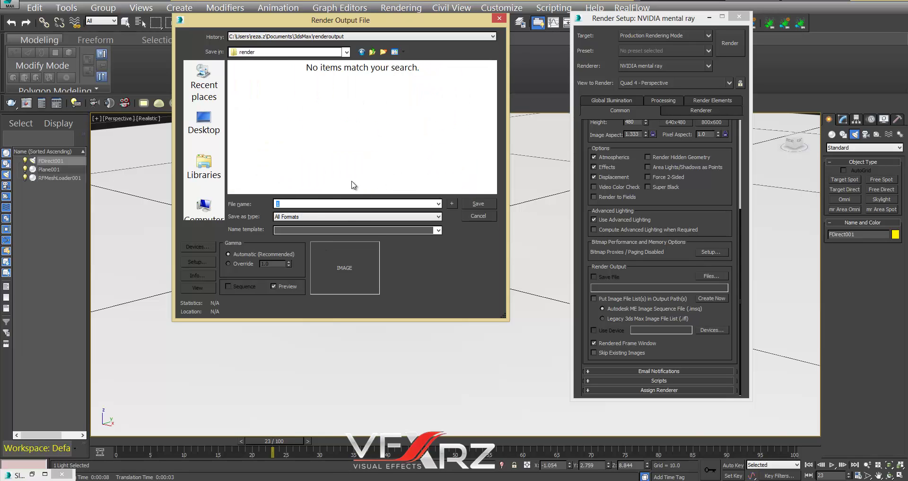
Step: Save the render output as file 1 in TIF format, with 8-bit color, no compression and 300 dots per inch
click(316, 218)
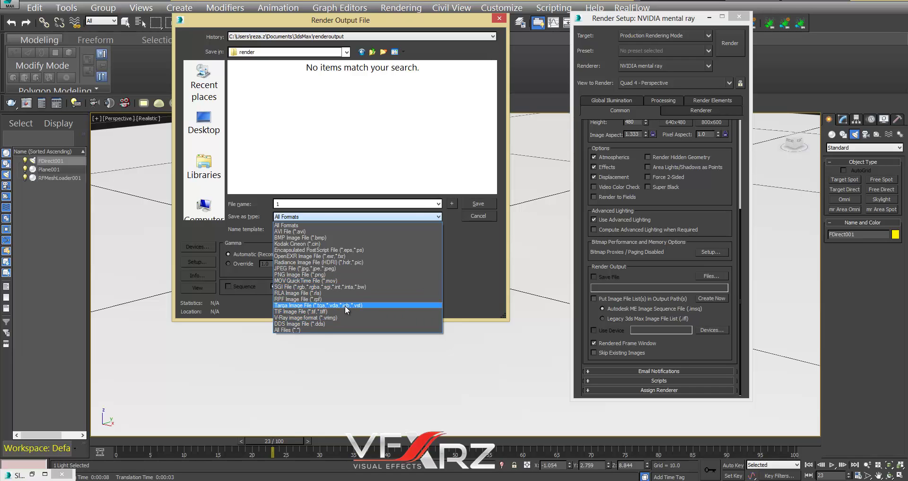
click(318, 312)
click(470, 204)
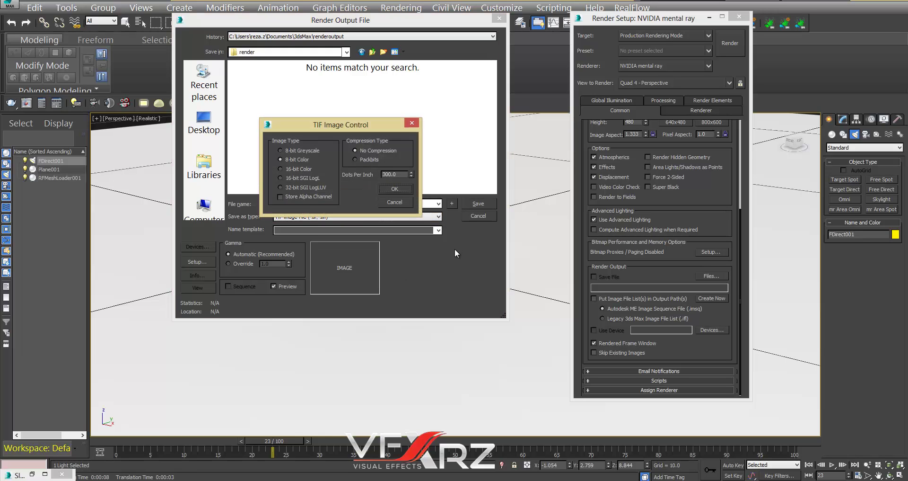
click(394, 188)
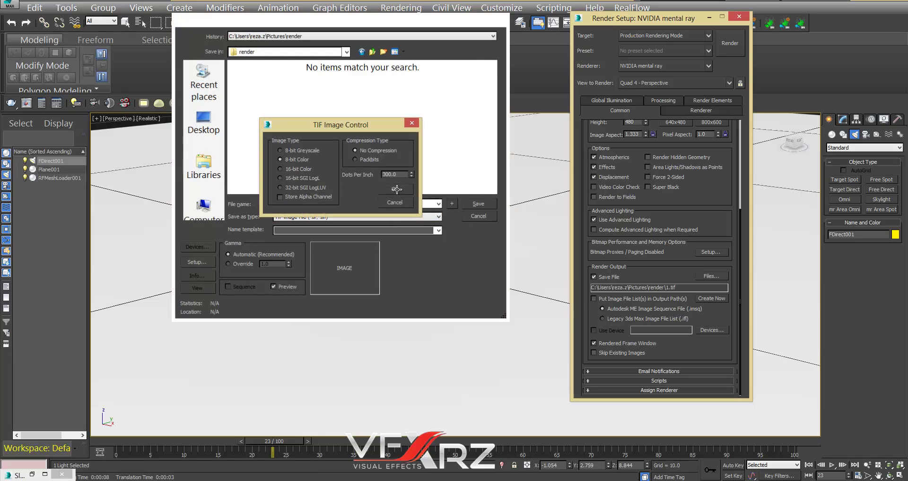
Step: Set the render time output to the frame range 0 to 100
scroll(694, 350, up, 2)
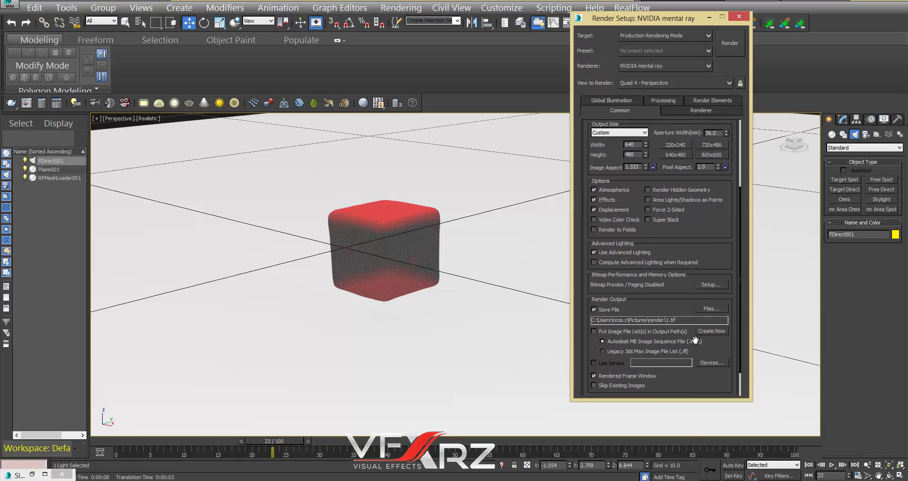
scroll(696, 233, up, 5)
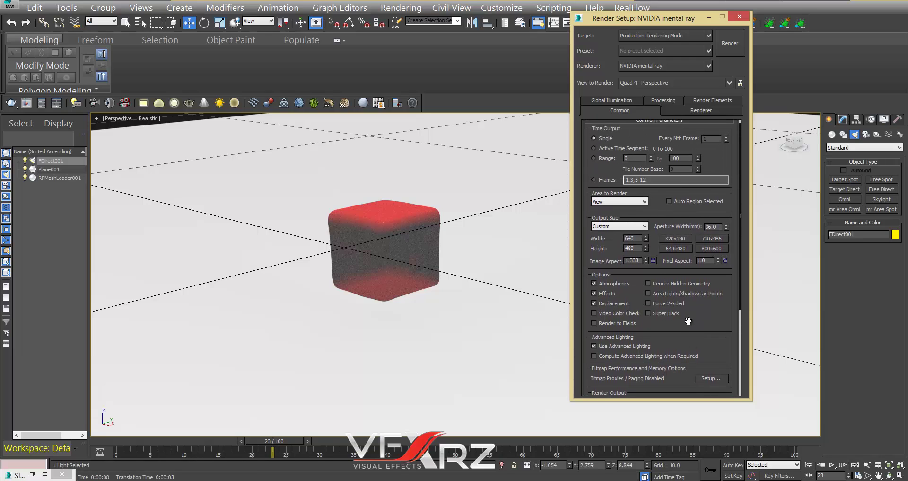
click(595, 164)
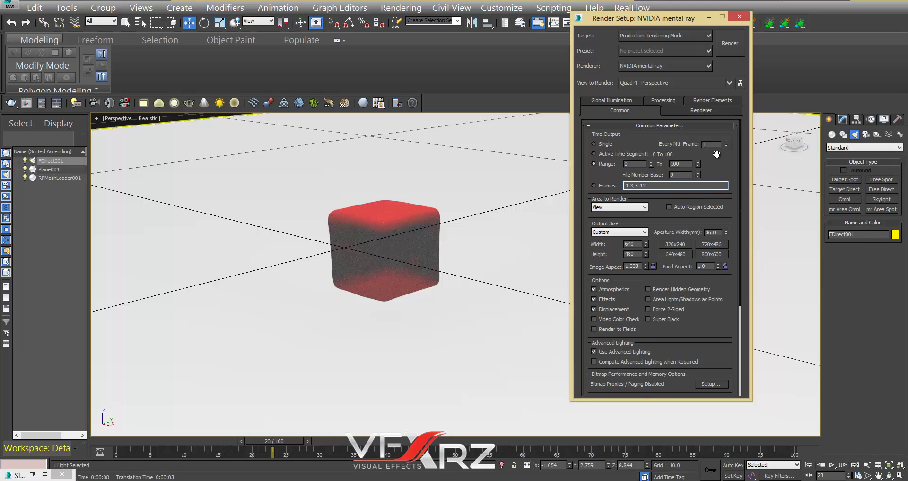
scroll(719, 198, down, 3)
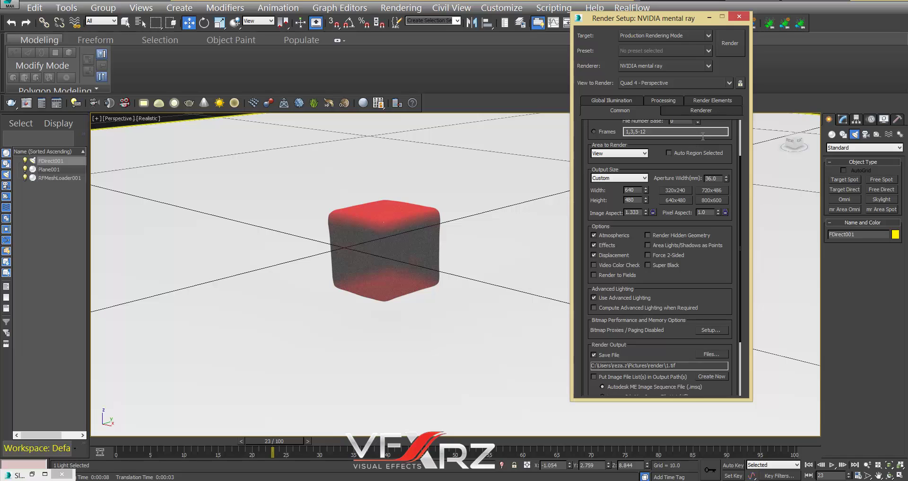
drag(715, 122, 707, 206)
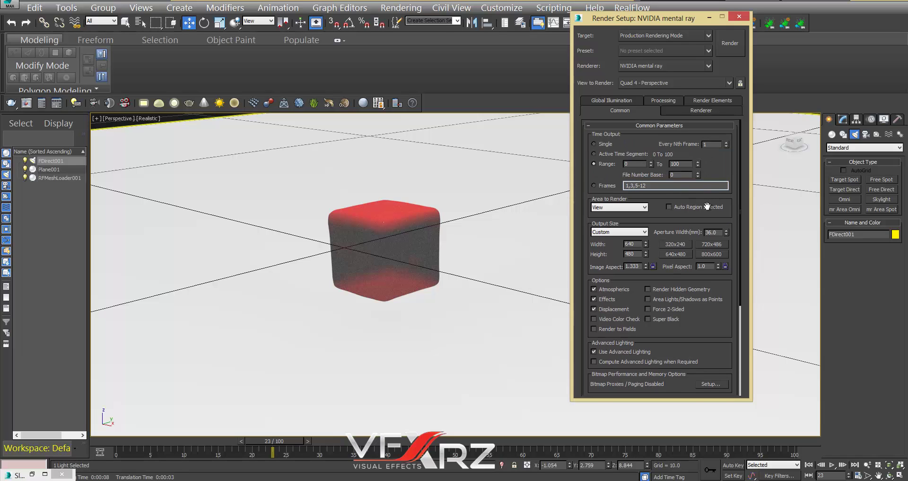
click(624, 232)
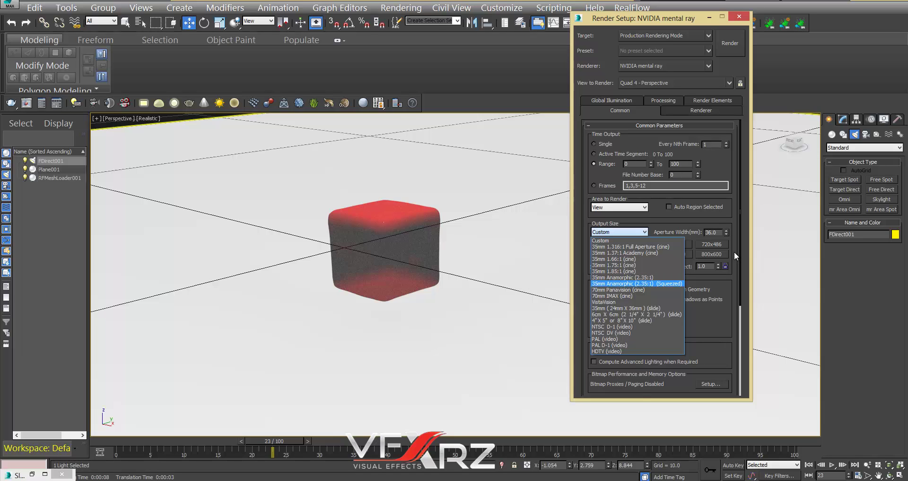
click(684, 219)
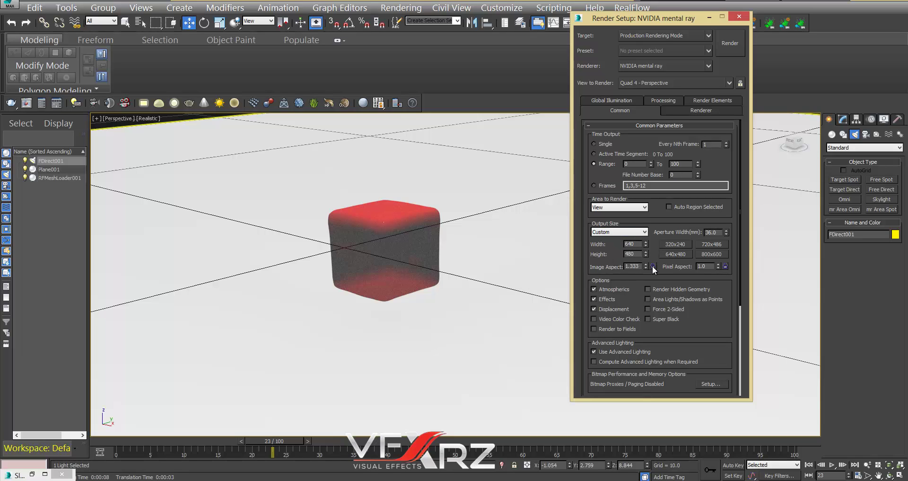
scroll(721, 312, down, 5)
scroll(721, 311, up, 4)
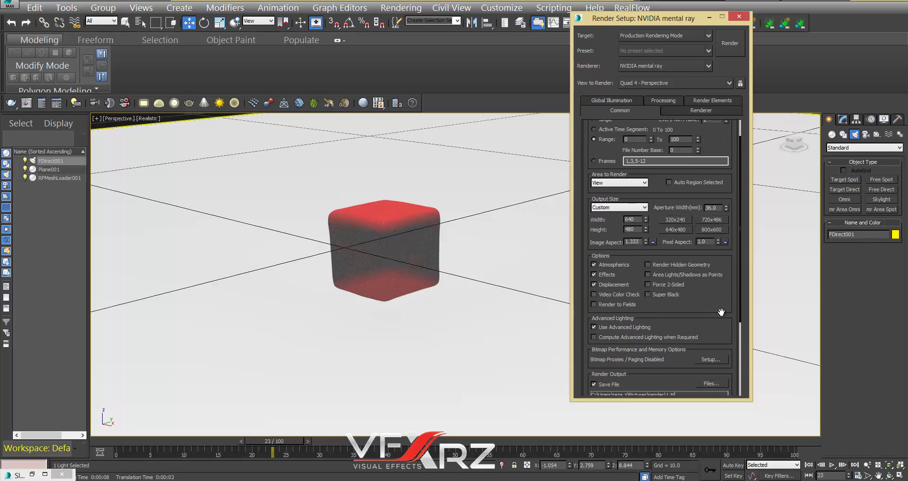
Step: Start rendering the Perspective view with the current mental ray output settings
scroll(721, 312, up, 1)
click(727, 50)
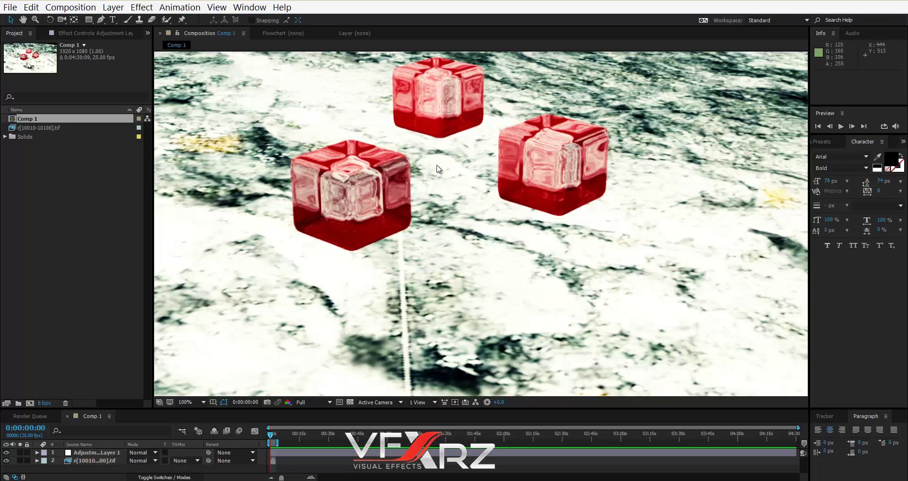
Step: Switch to After Effects and replace the open project with a new empty project
click(10, 7)
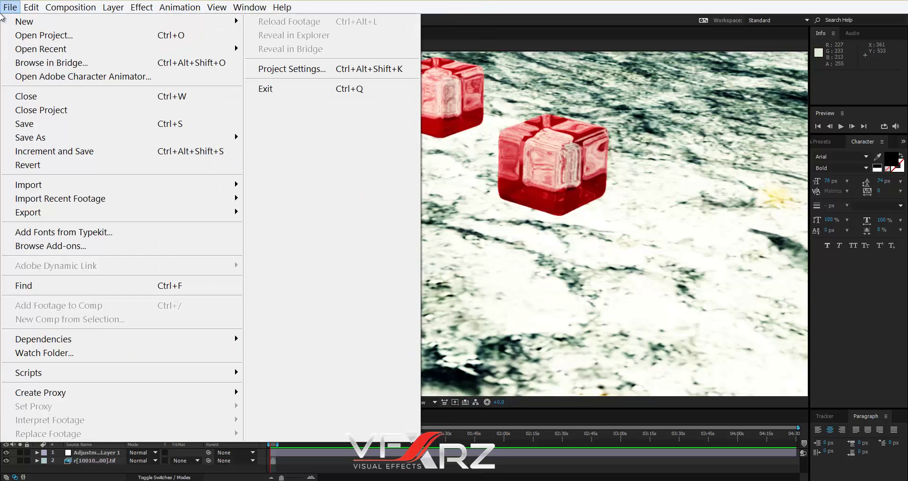
mouse_move(227, 21)
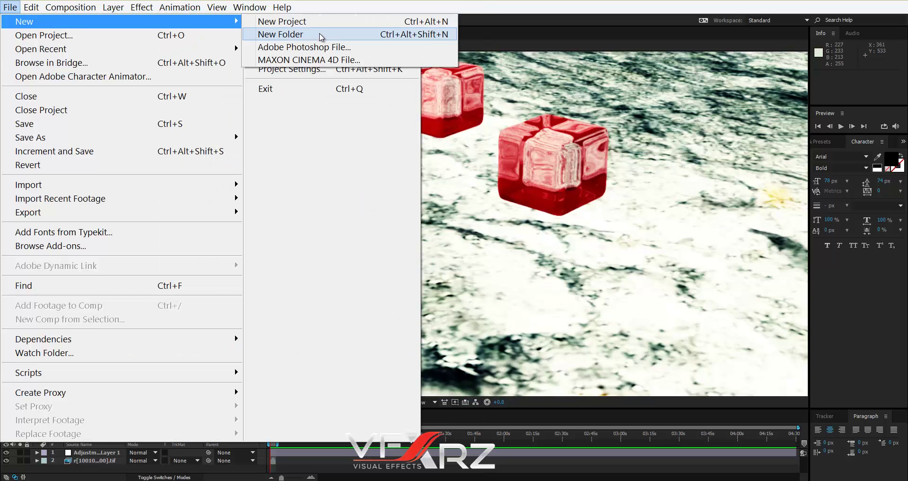
click(277, 21)
click(456, 252)
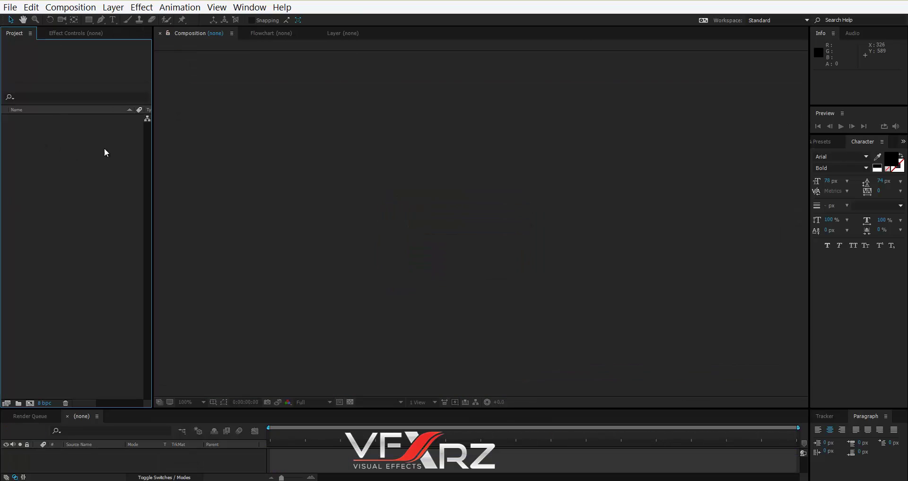
Step: Import the rendered frames from the render folder in Pictures as a TIFF sequence starting at 10000.tif
right_click(68, 160)
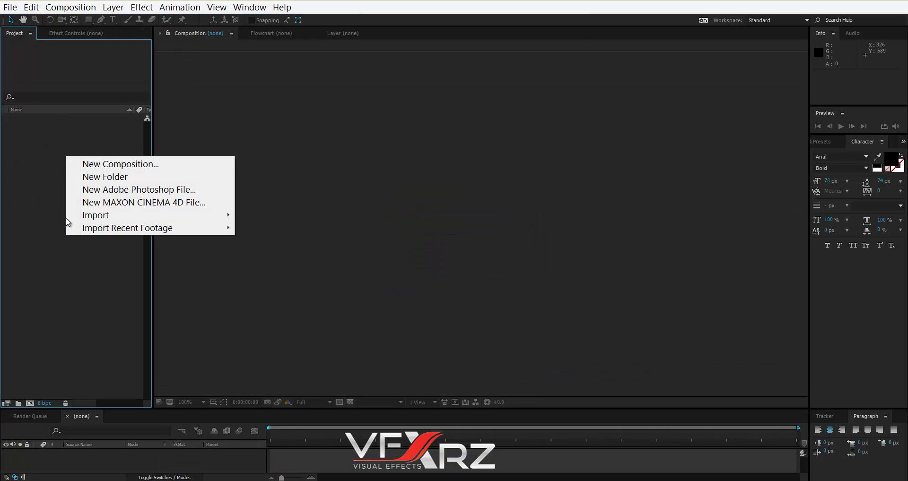
mouse_move(106, 215)
click(264, 211)
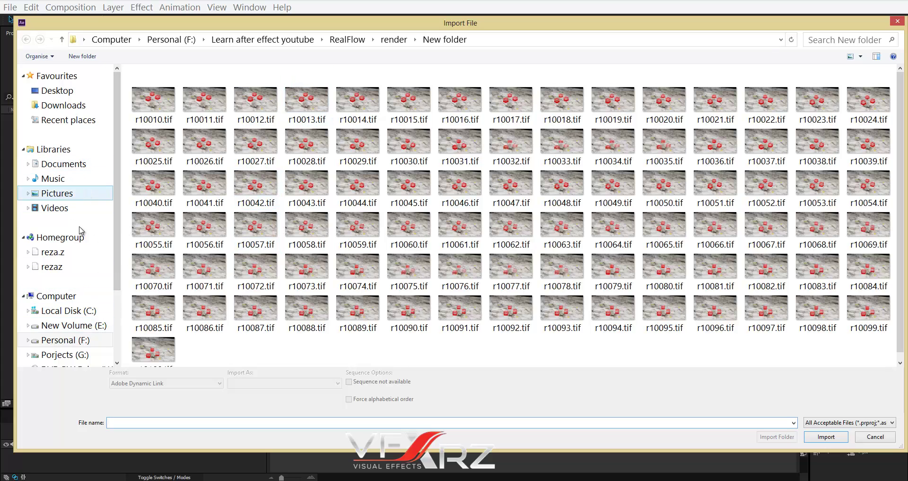
click(66, 197)
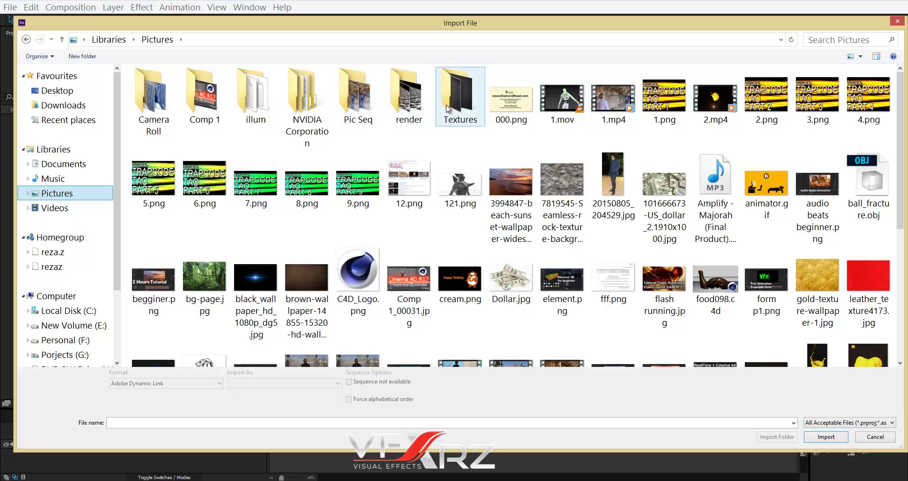
double_click(412, 110)
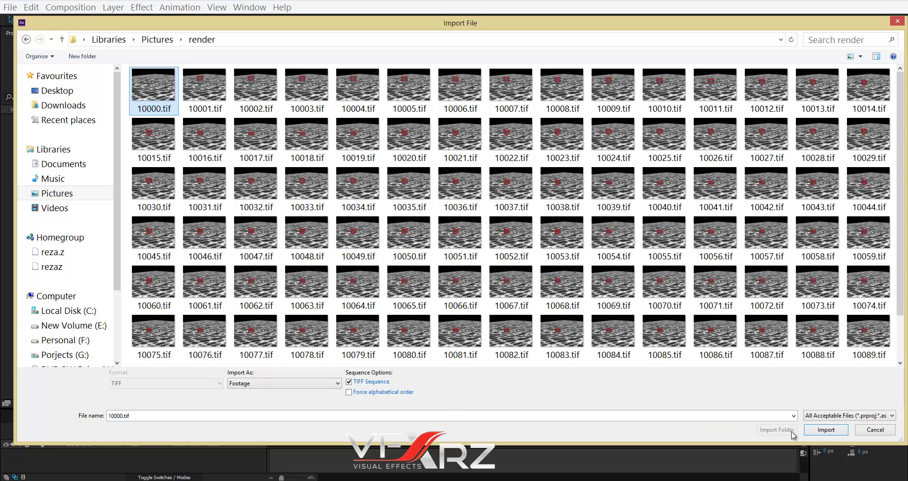
click(826, 430)
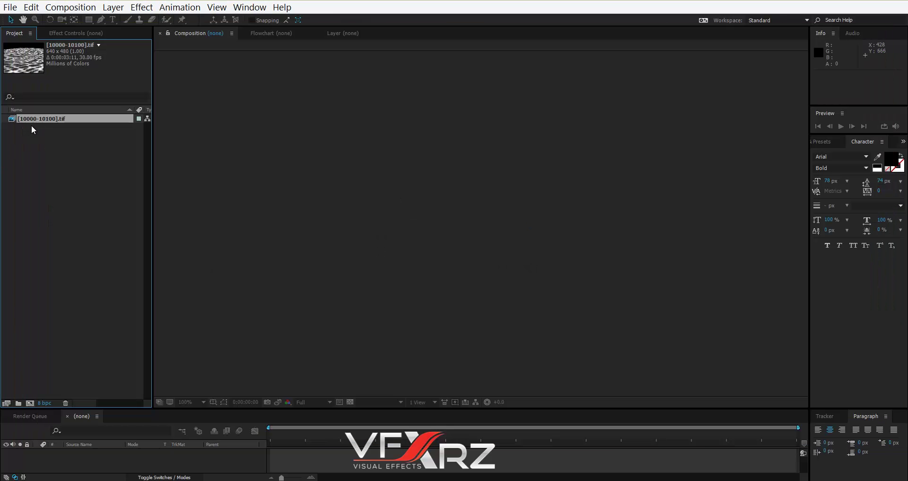
Step: Create a composition from the imported TIFF sequence and preview its animation
drag(42, 122, 30, 407)
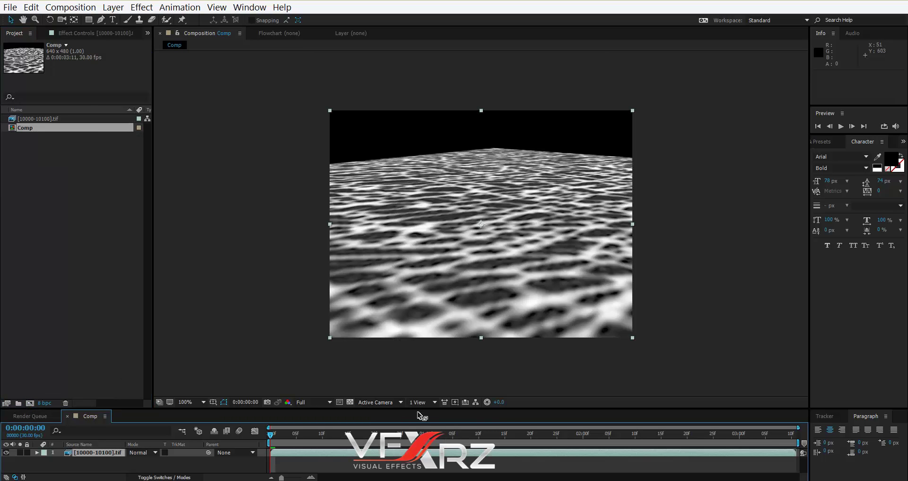
click(842, 126)
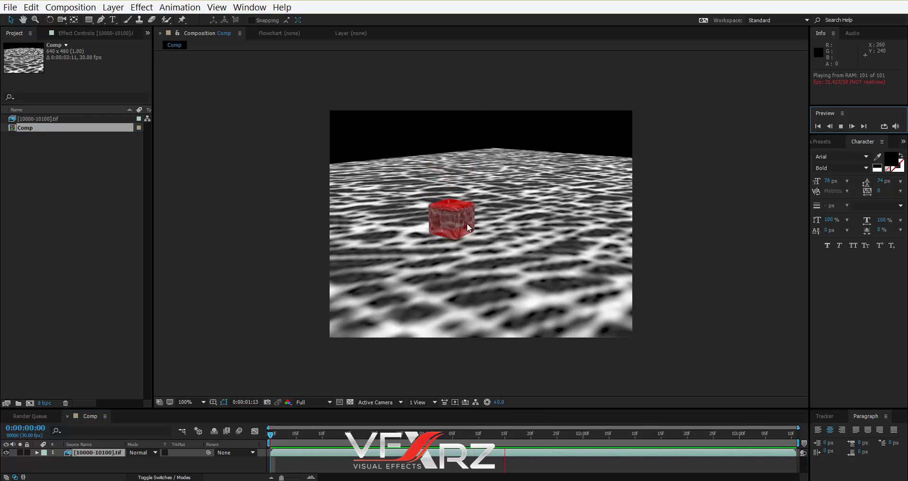
key(period)
key(comma)
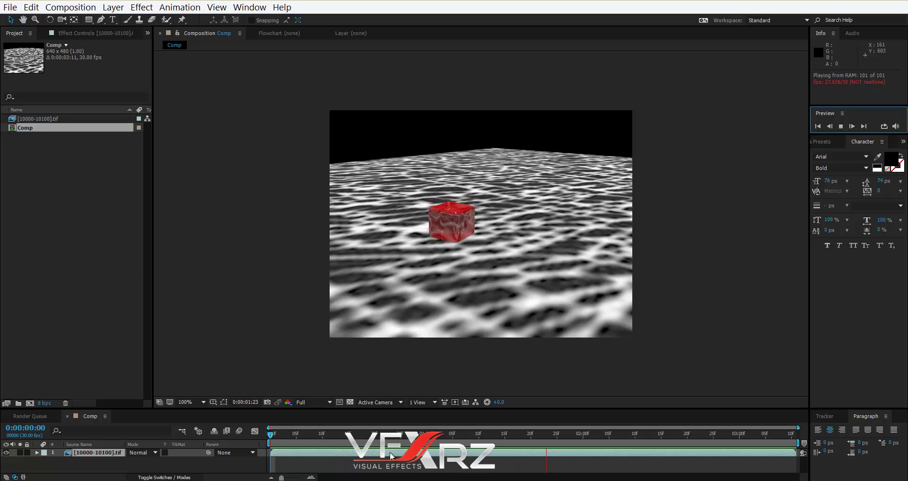
Step: Move the current time to 0:00:00:14 and add an adjustment layer above the TIFF sequence
click(343, 433)
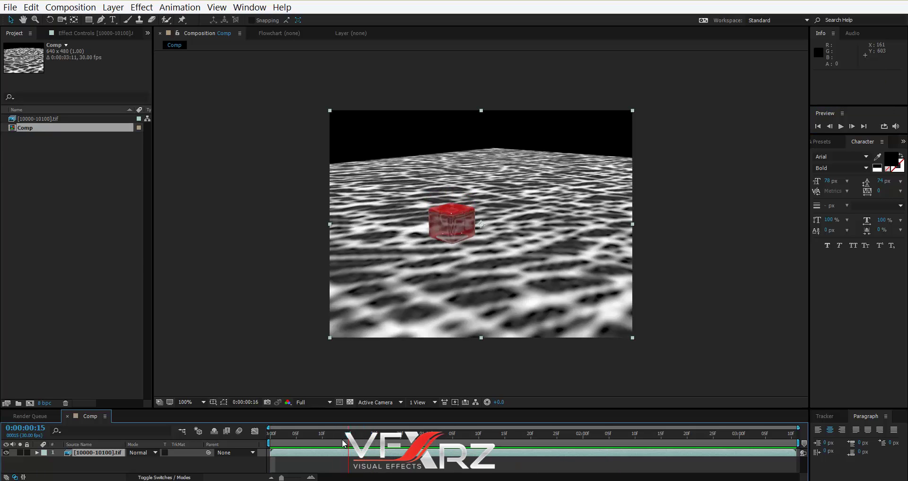
right_click(228, 465)
mouse_move(294, 359)
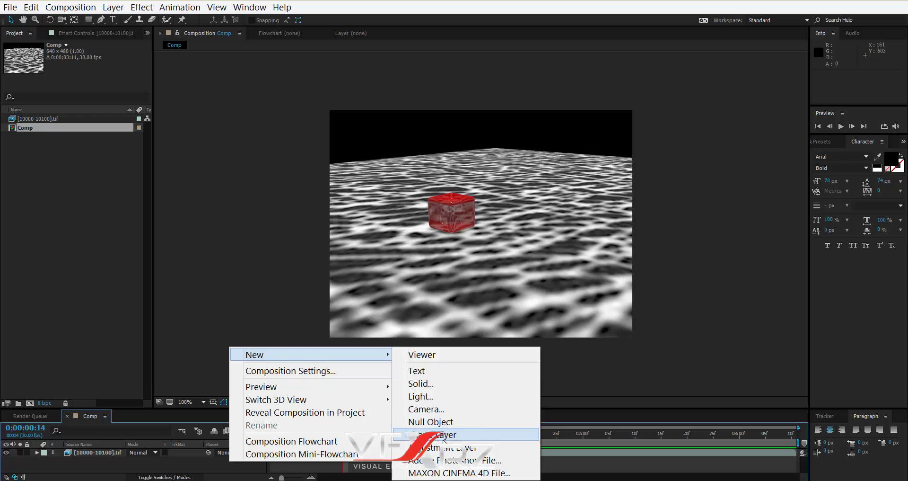
click(429, 448)
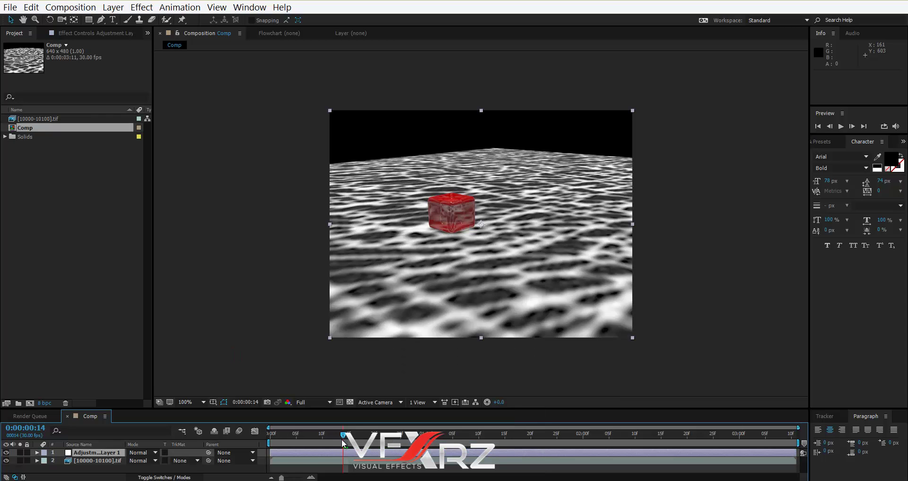
Step: Apply the Levels effect to the adjustment layer with Input Black 70 and Gamma 1.06
click(142, 7)
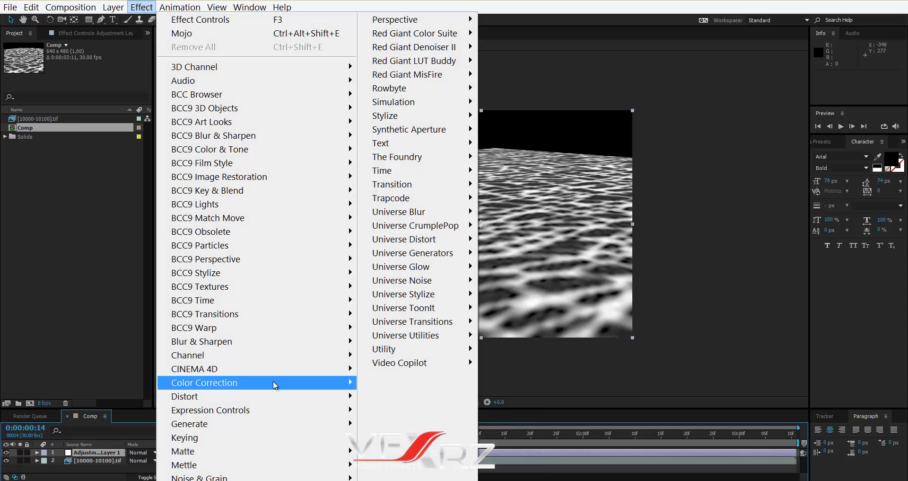
mouse_move(229, 382)
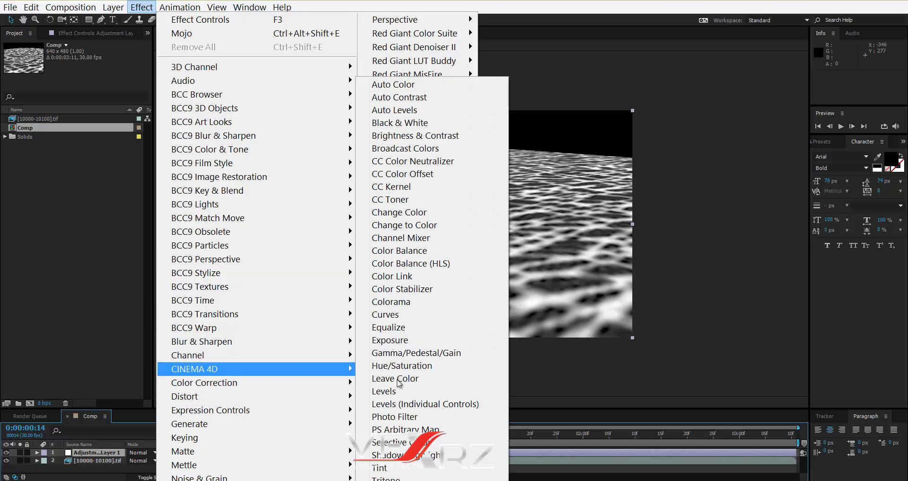
click(418, 398)
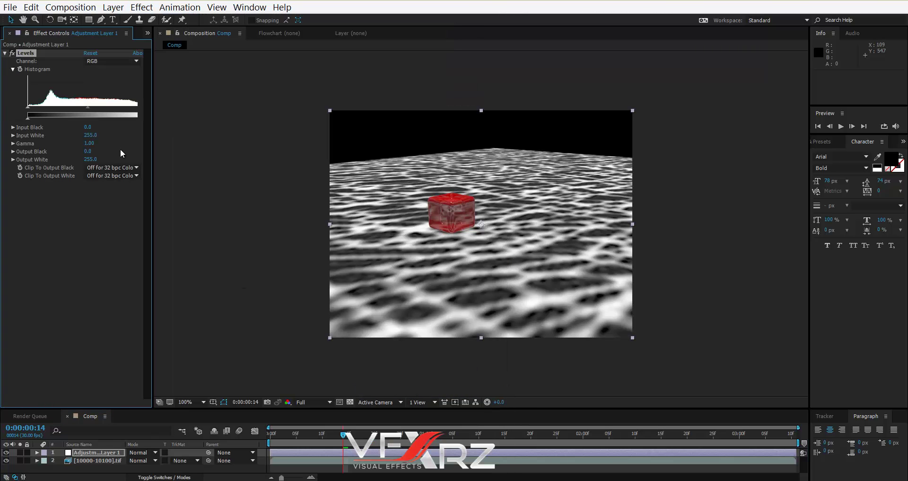
drag(30, 112, 62, 107)
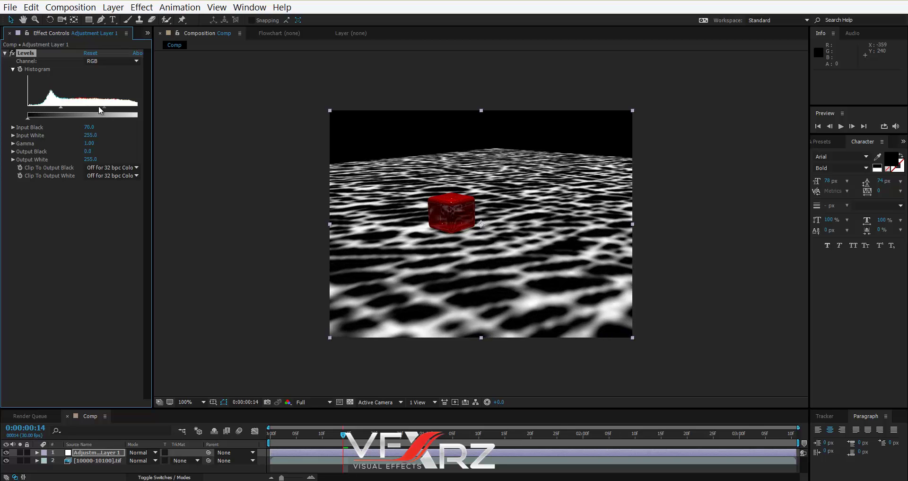
mouse_move(100, 106)
mouse_down()
mouse_move(87, 106)
mouse_move(104, 108)
mouse_up()
Step: Add the Red Giant Color Suite Mojo effect to the adjustment layer
click(105, 446)
click(105, 451)
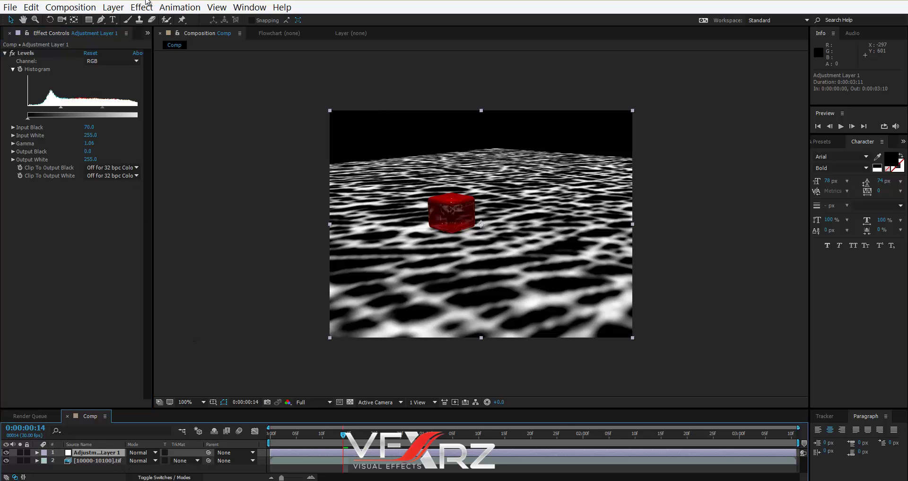
click(142, 7)
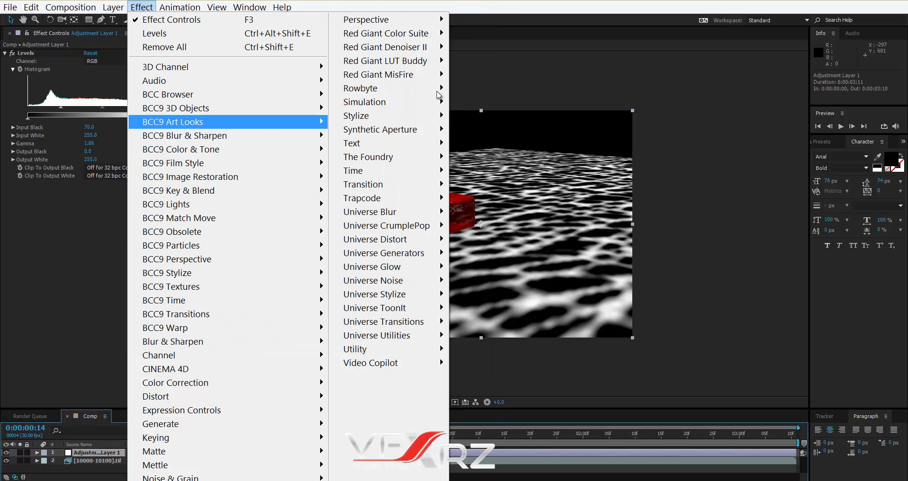
mouse_move(415, 34)
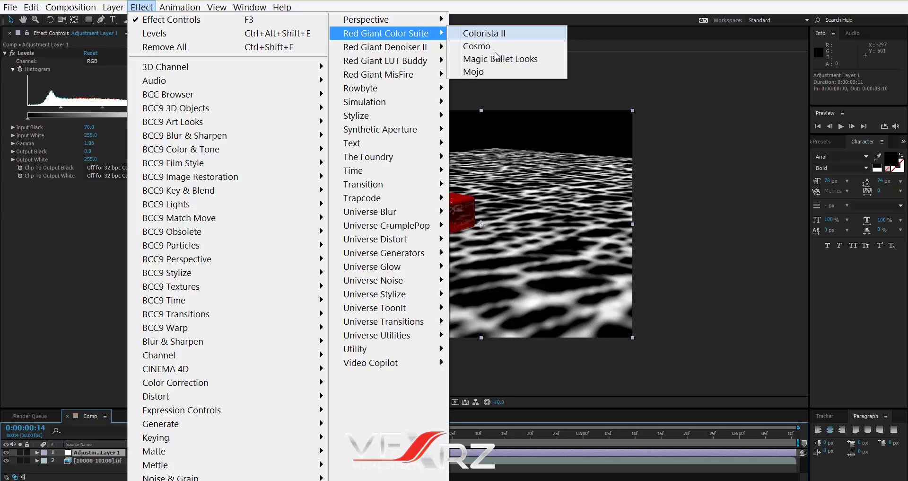
click(475, 72)
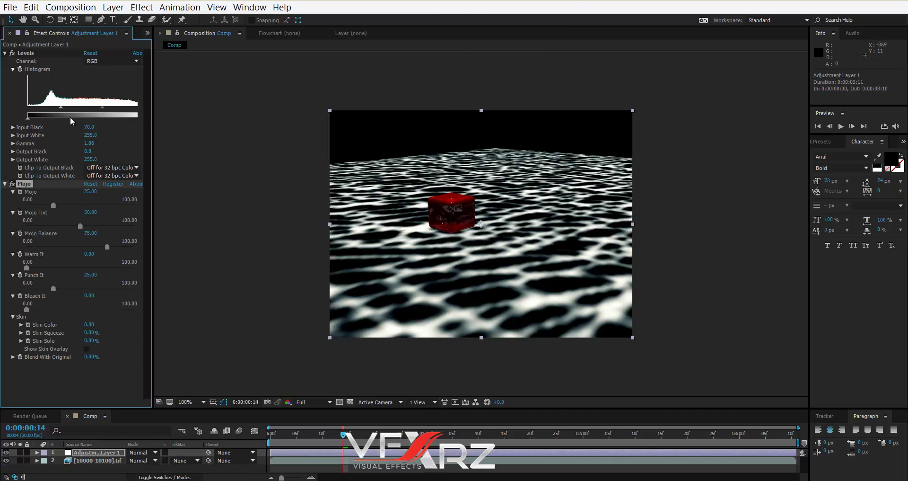
Step: Set the Mojo effect to Mojo 35.68, Mojo Tint 90.31, Mojo Balance 45.81, Warm It 17.18, Punch It 16.30 and Bleach It 8.37
click(70, 204)
click(78, 225)
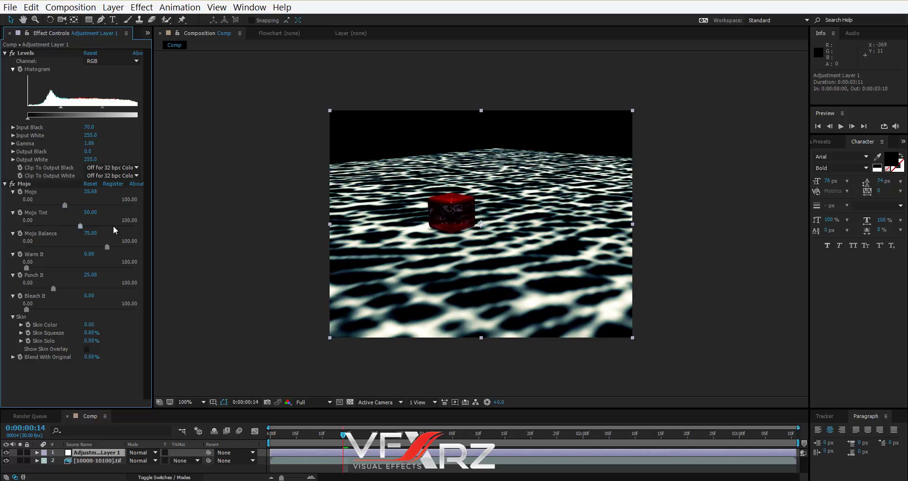
click(116, 226)
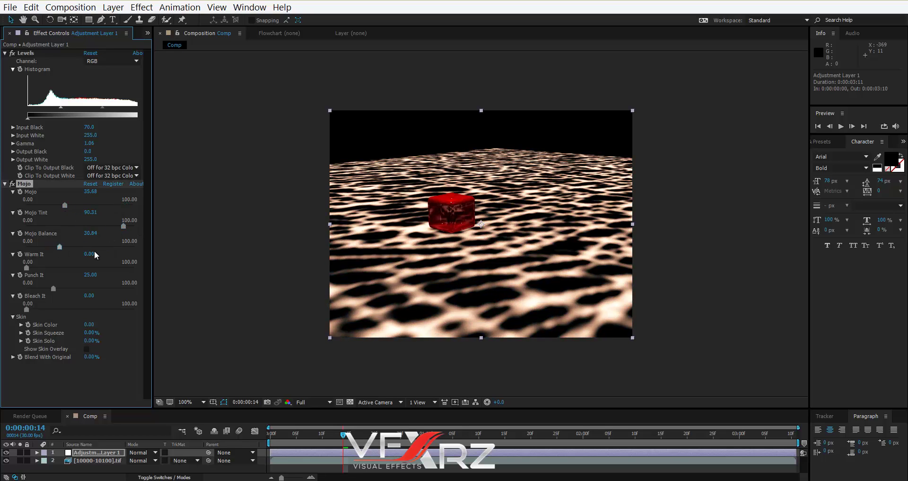
drag(94, 250, 69, 250)
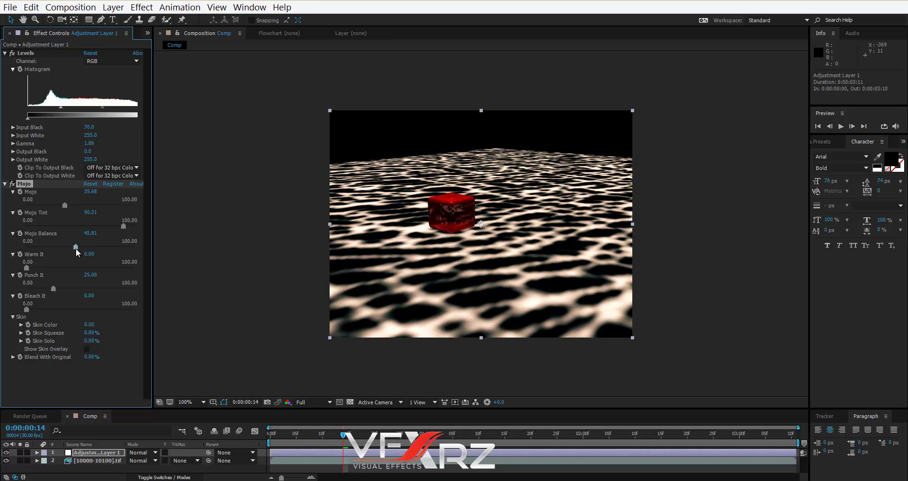
drag(120, 268, 46, 286)
mouse_move(26, 312)
mouse_down()
mouse_move(113, 316)
mouse_move(29, 313)
mouse_up()
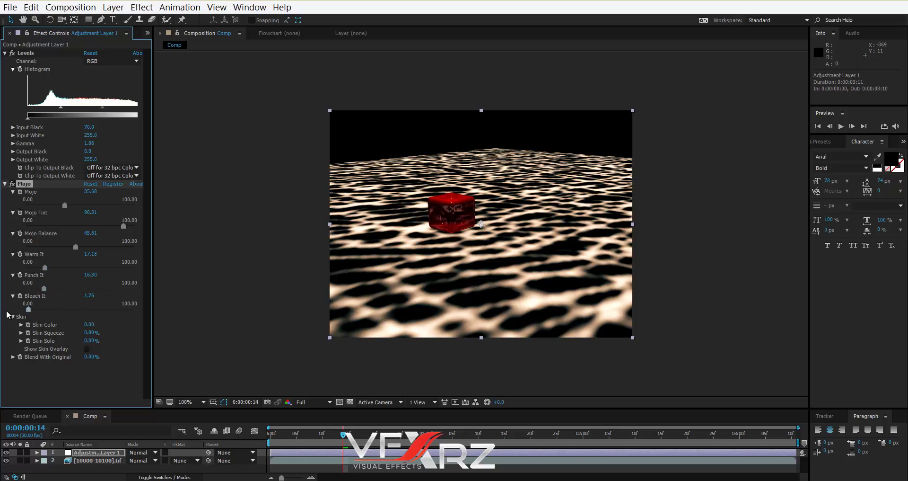
click(37, 310)
Step: Preview the color-graded composition and move the current time to 0:00:01:14
key(space)
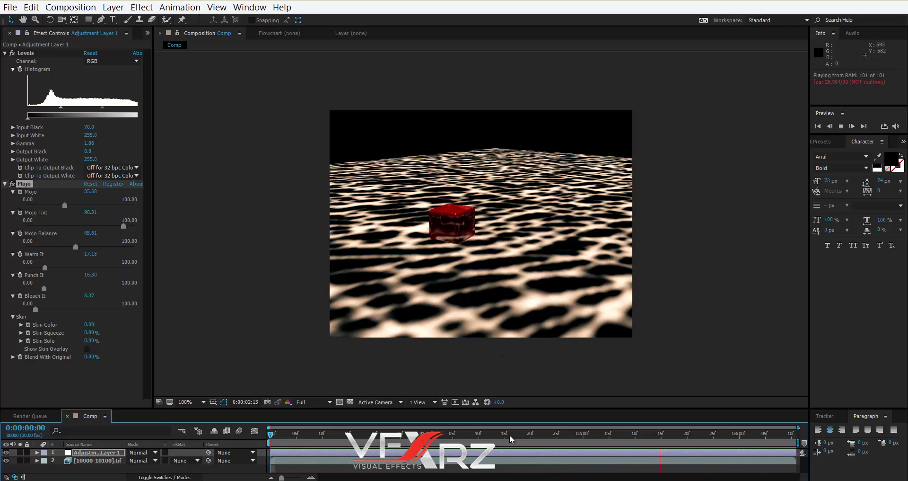
key(space)
mouse_move(499, 438)
mouse_down()
mouse_move(444, 438)
mouse_move(502, 440)
mouse_up()
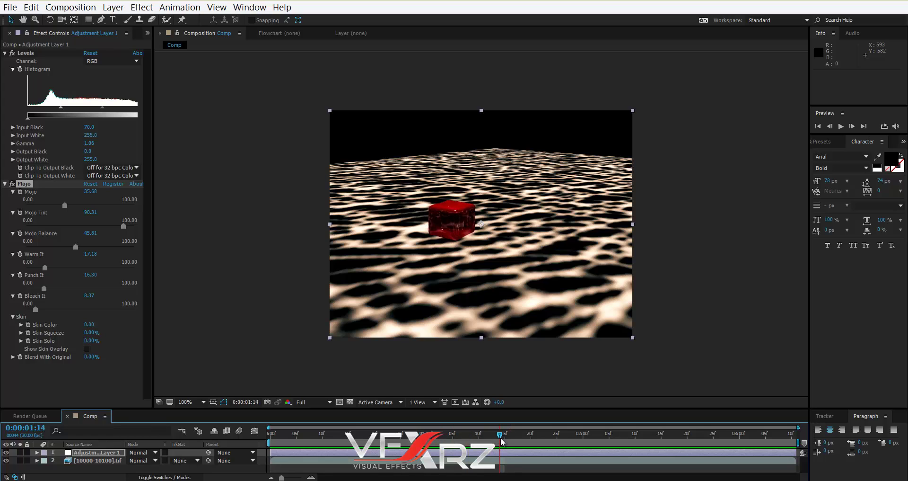